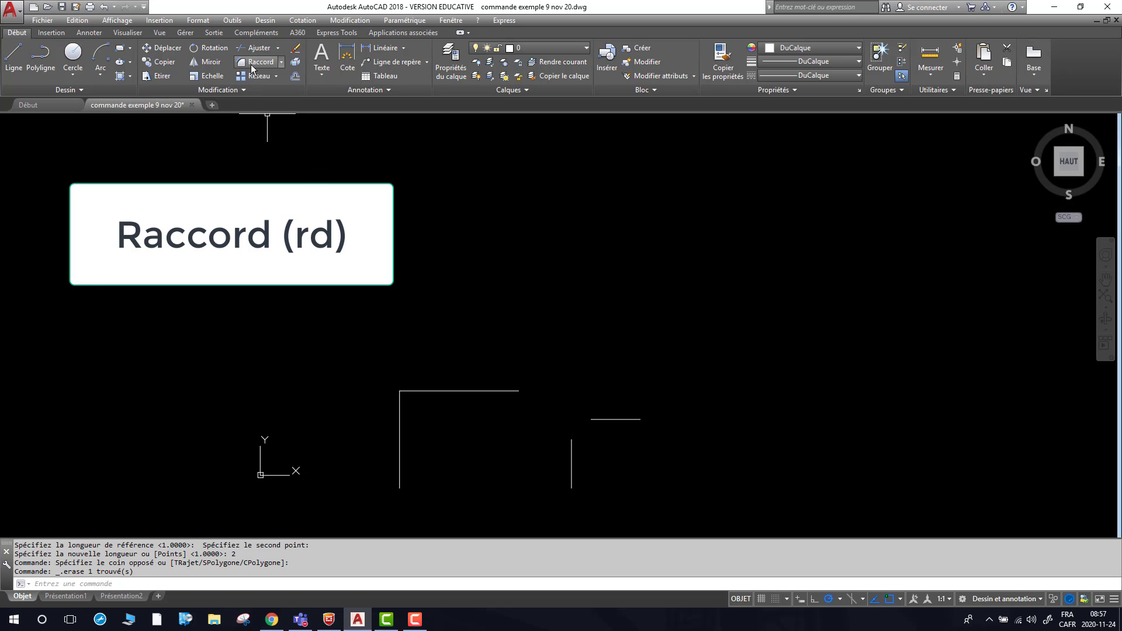
- Fillet the separate vertical and horizontal lines with a radius of 500
text(r)
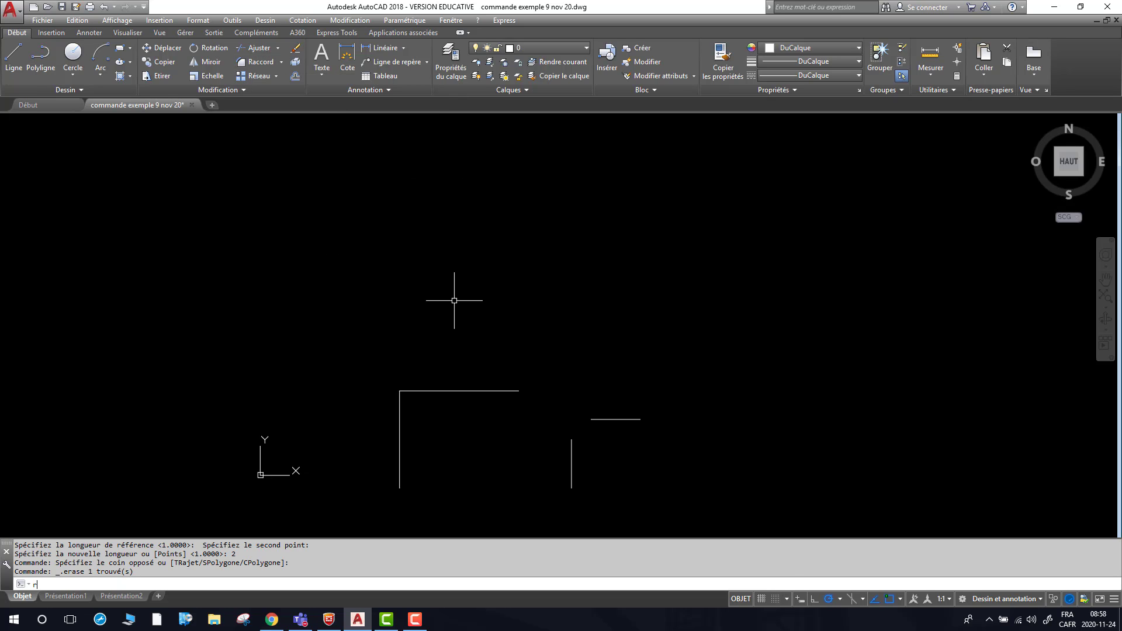
text(d)
key(Return)
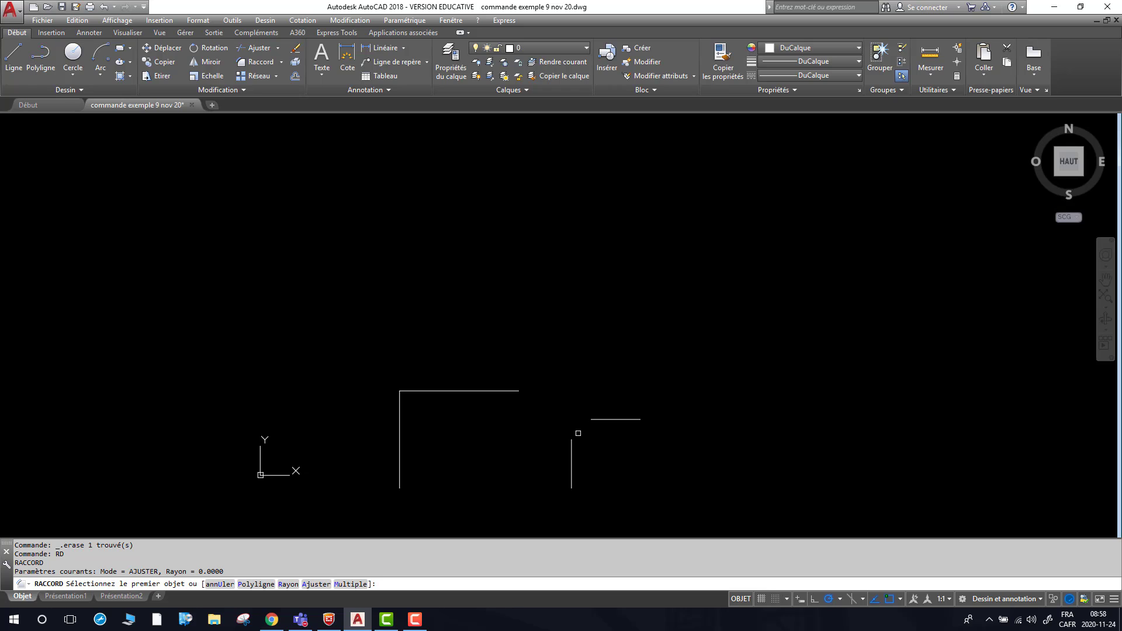
click(288, 584)
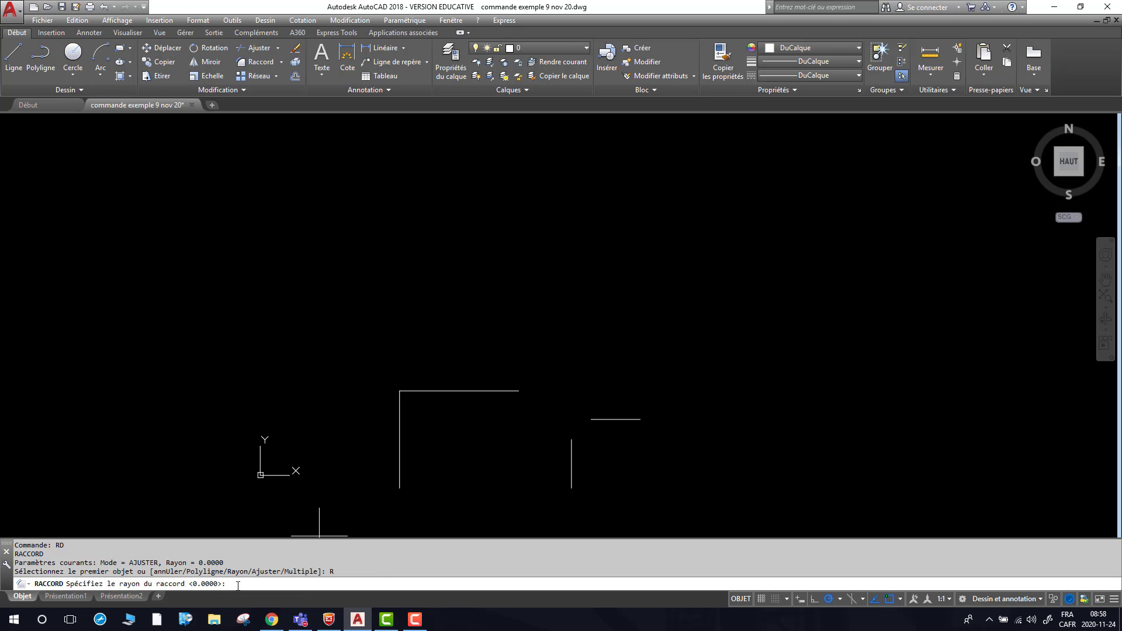
text(500)
key(Return)
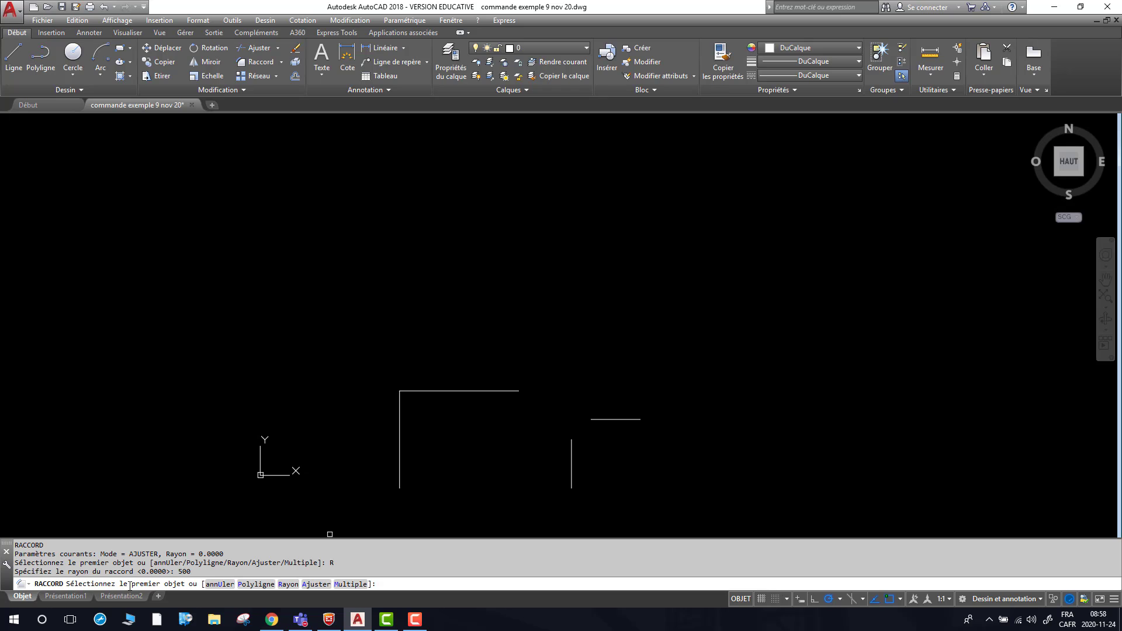
click(570, 456)
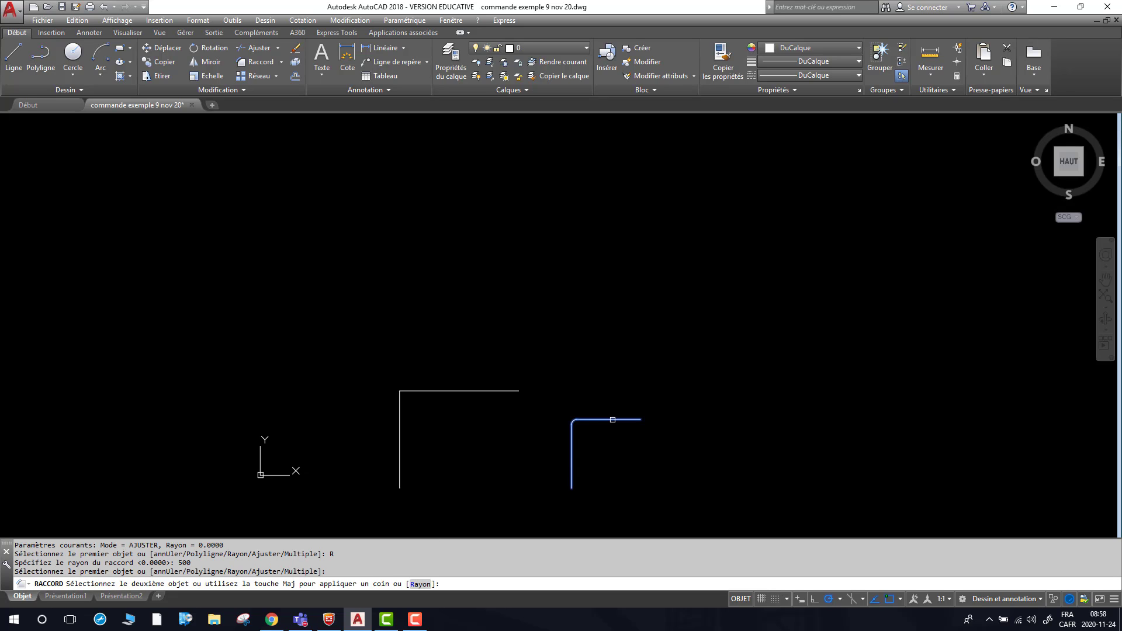
click(612, 420)
scroll(579, 424, up, 4)
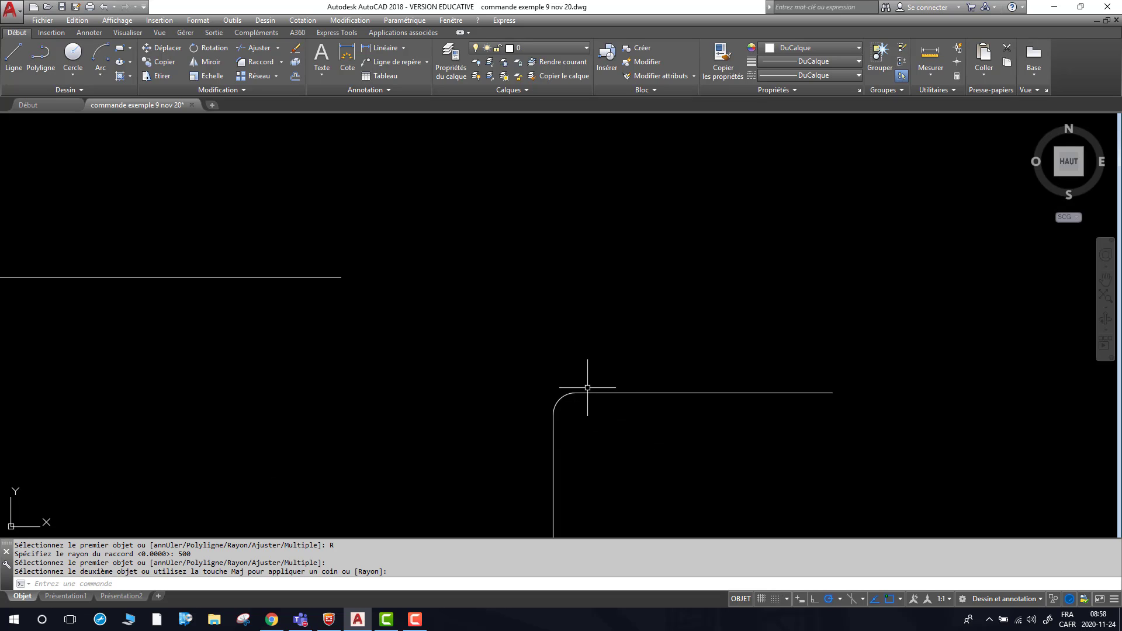
click(562, 394)
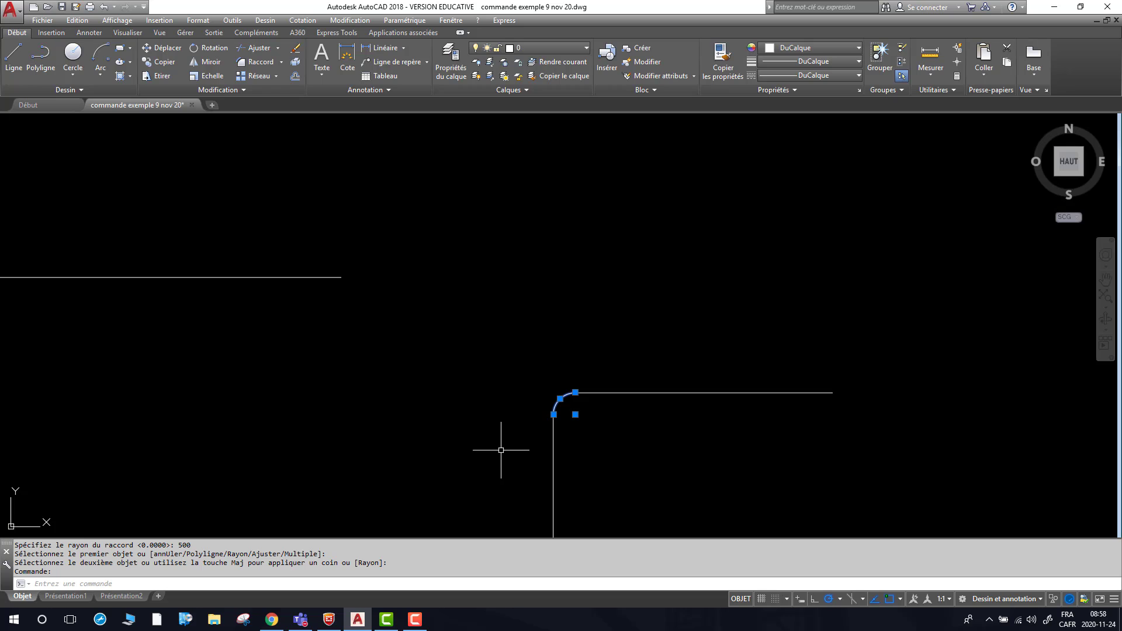
scroll(546, 430, down, 4)
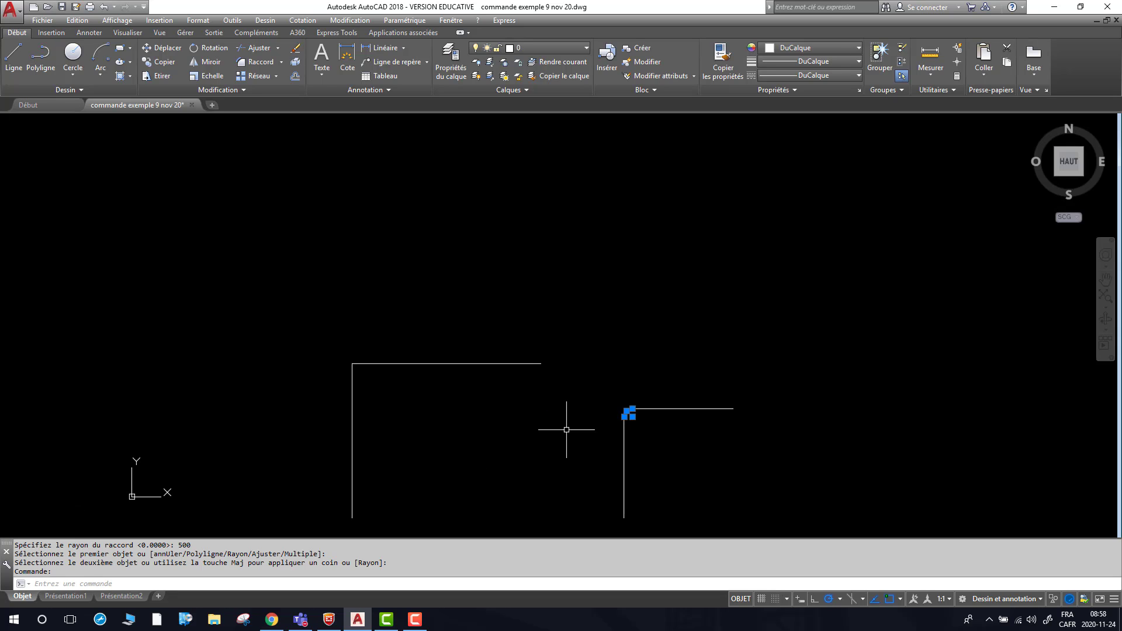
key(Escape)
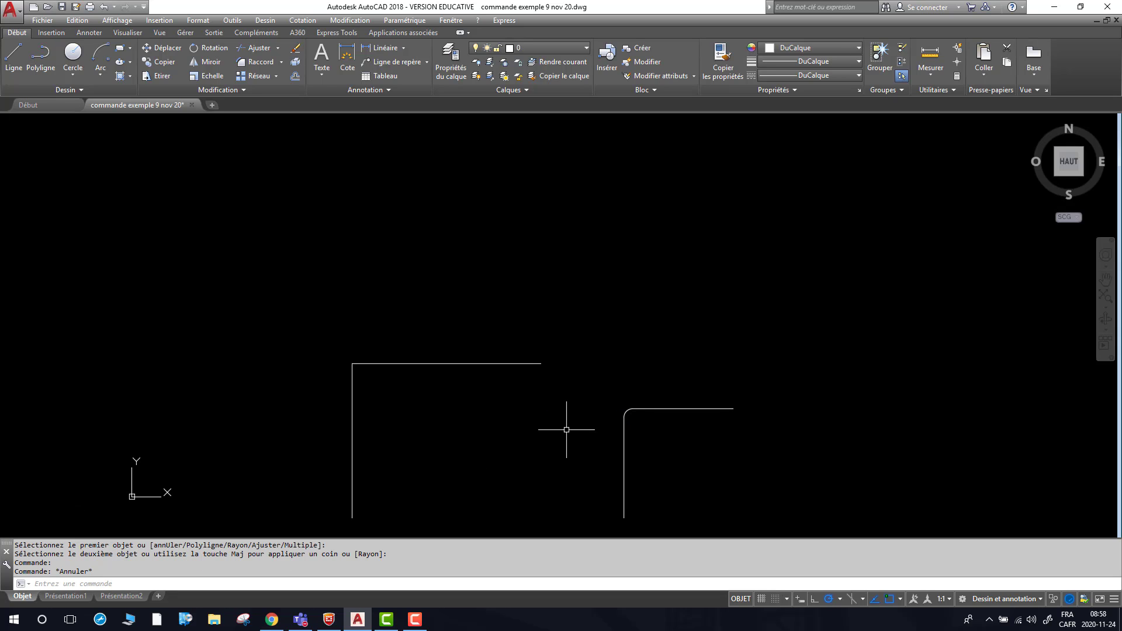
- Undo the 500-radius fillet between the two separate lines
key(ctrl+z)
key(ctrl+z)
scroll(578, 427, up, 2)
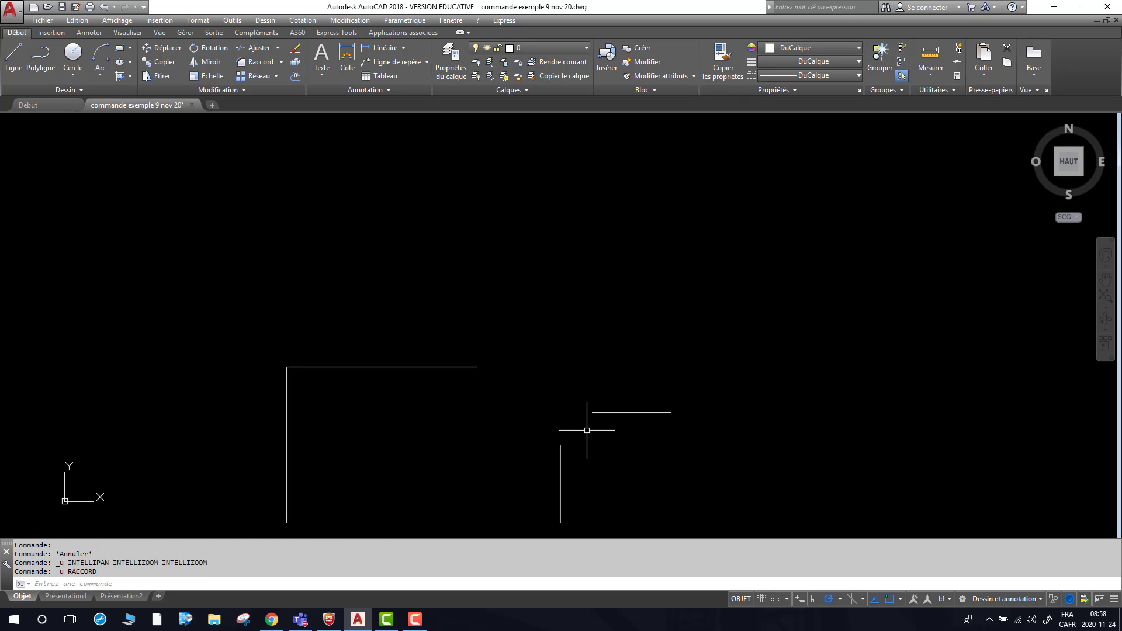
middle_drag(586, 429, 582, 402)
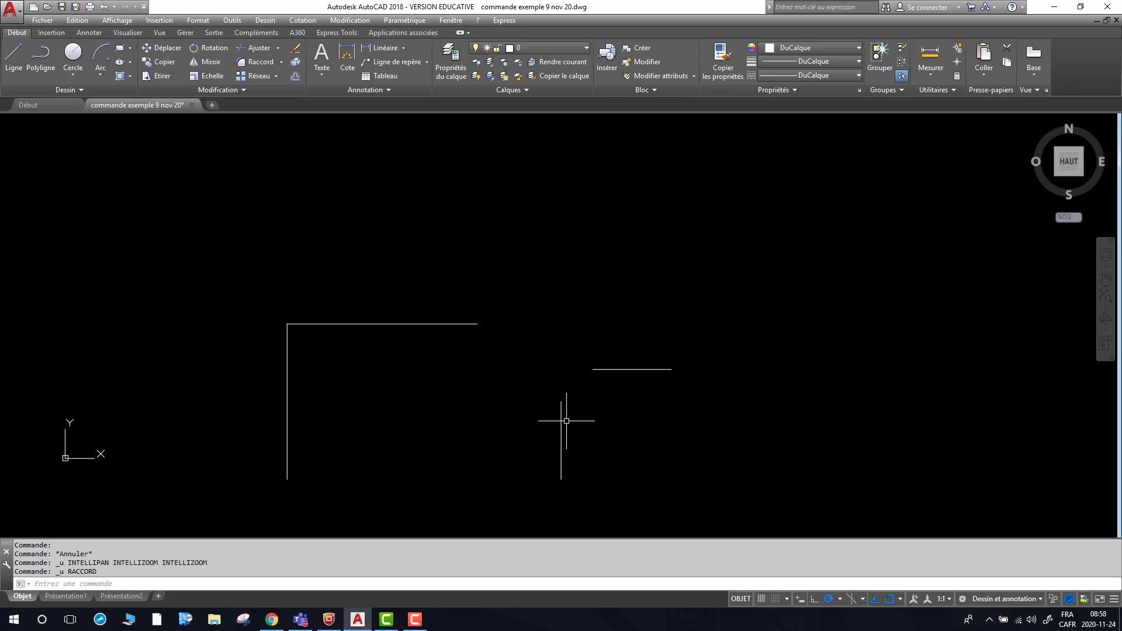
- Join the separate vertical and horizontal lines into a sharp corner using Fillet with a radius of 0
text(RD)
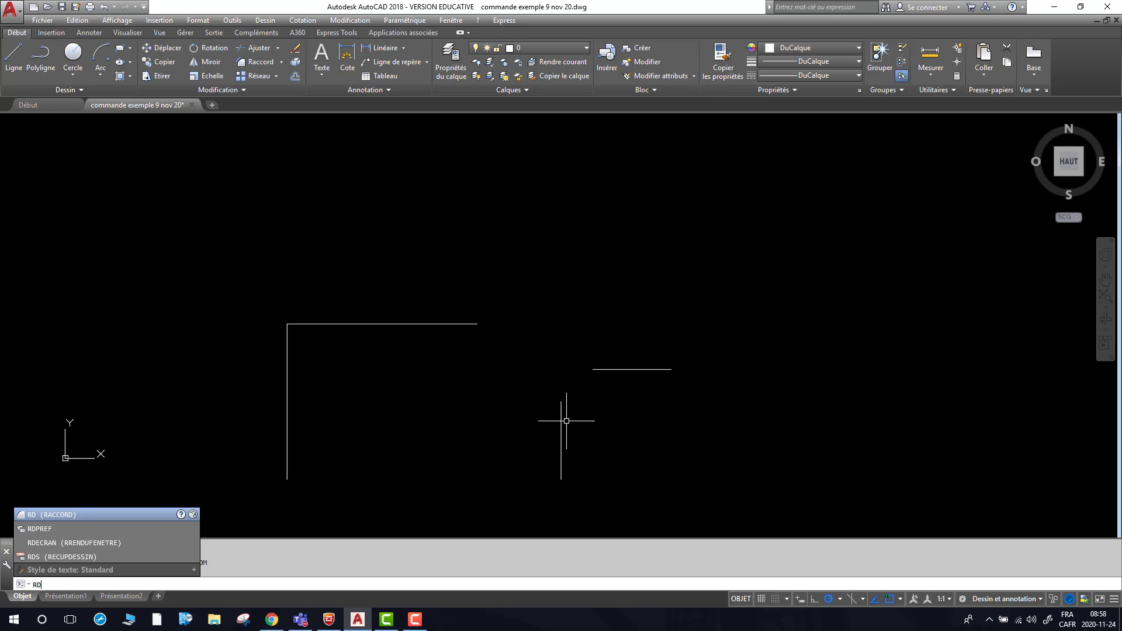
key(Return)
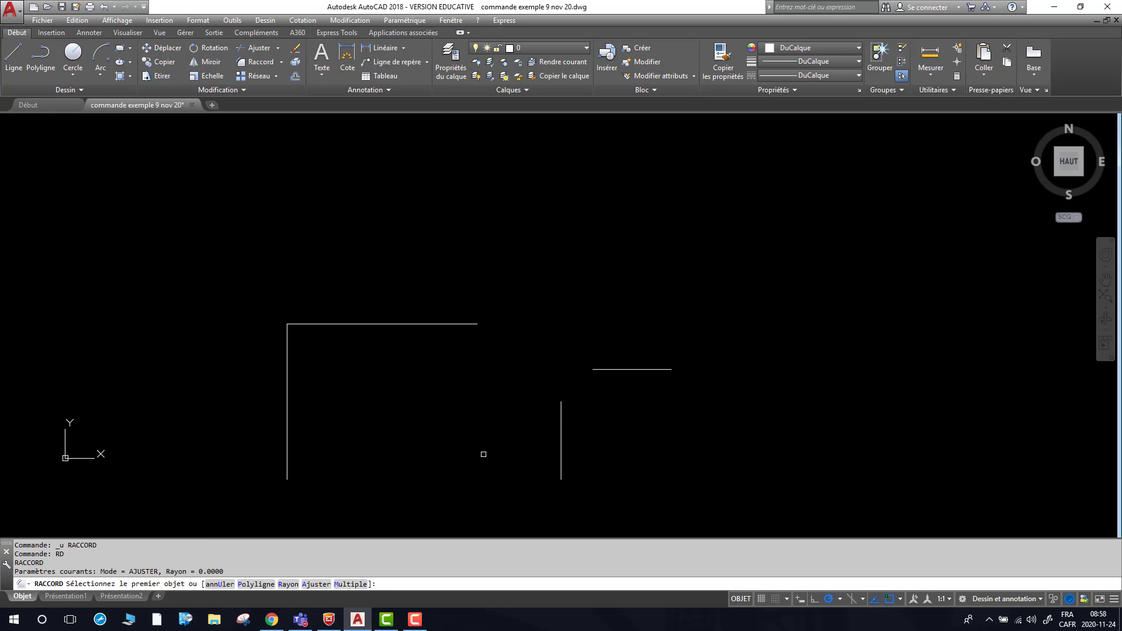
click(288, 584)
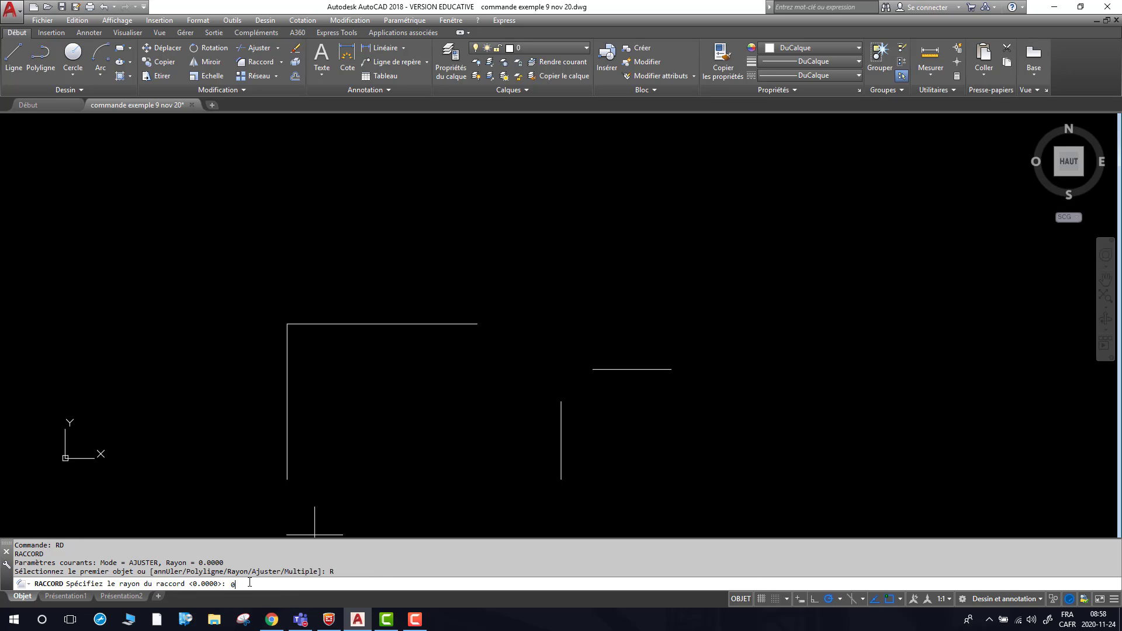
key(Return)
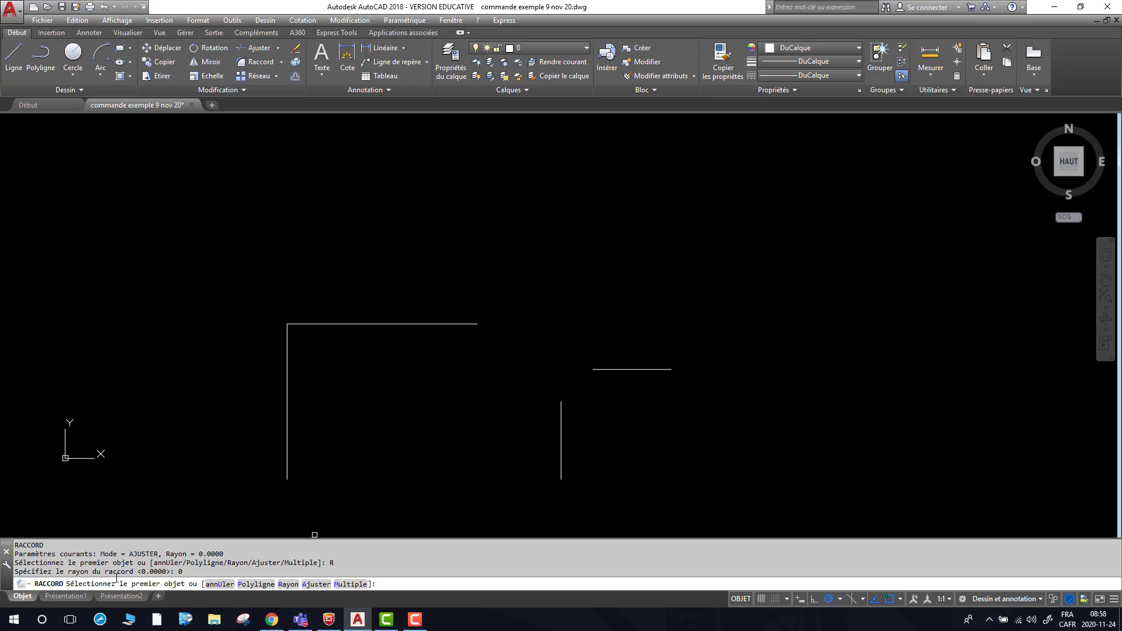
click(560, 439)
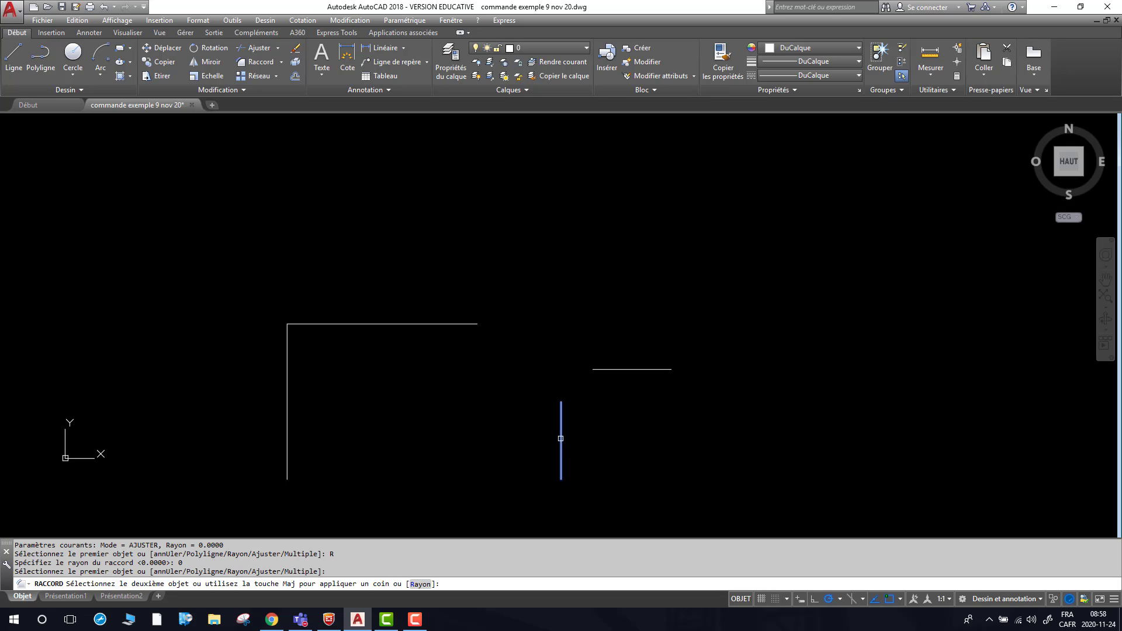
click(610, 369)
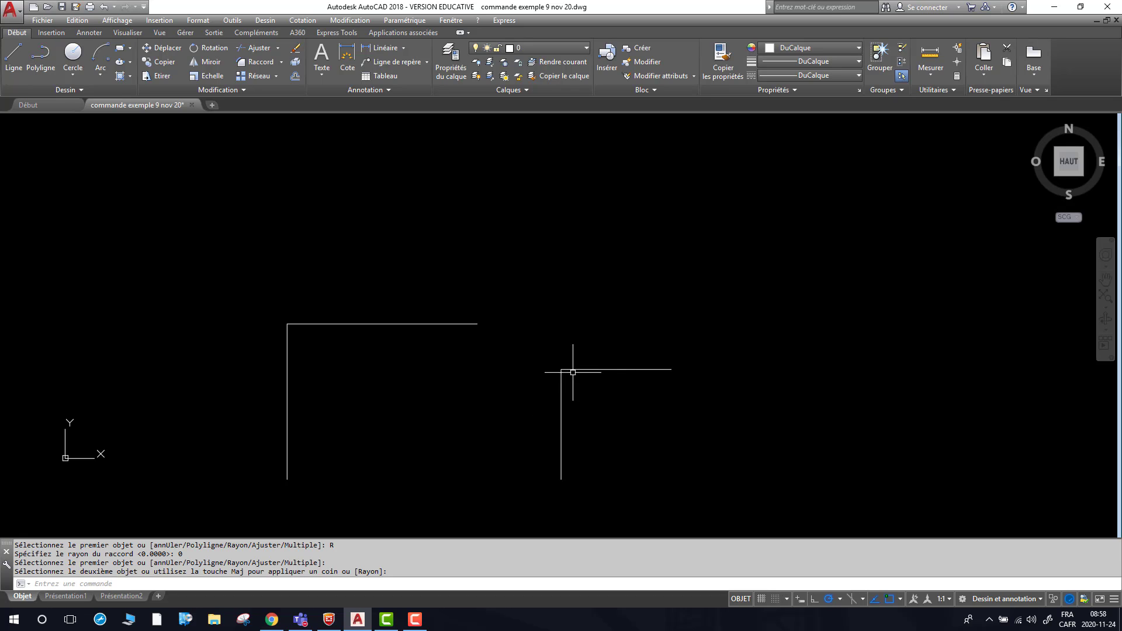
scroll(561, 369, up, 5)
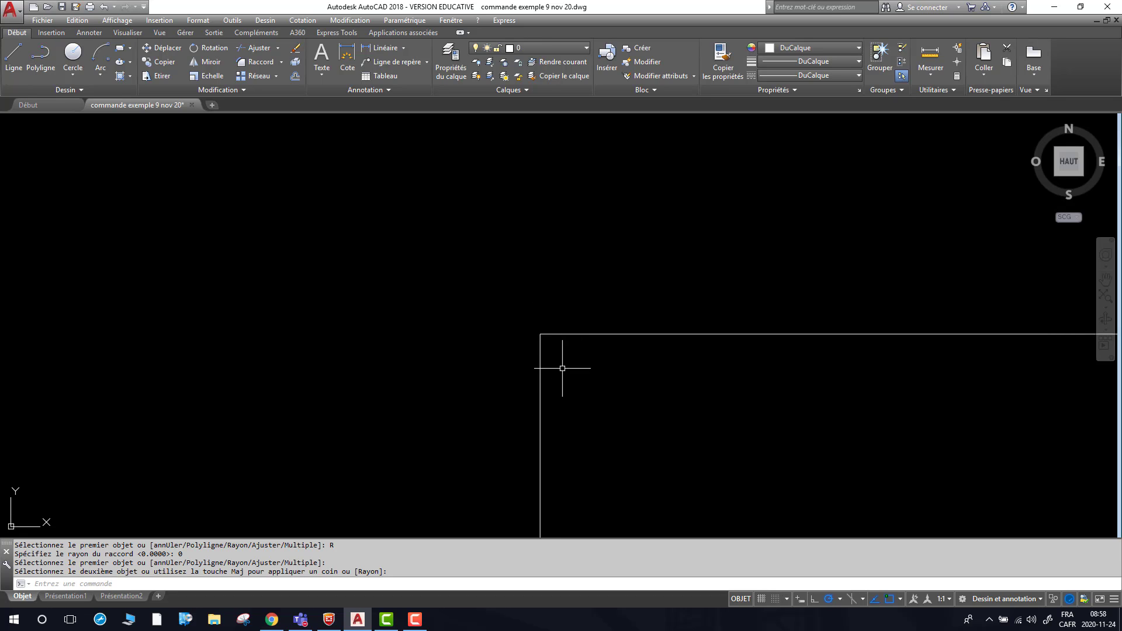
scroll(546, 350, down, 5)
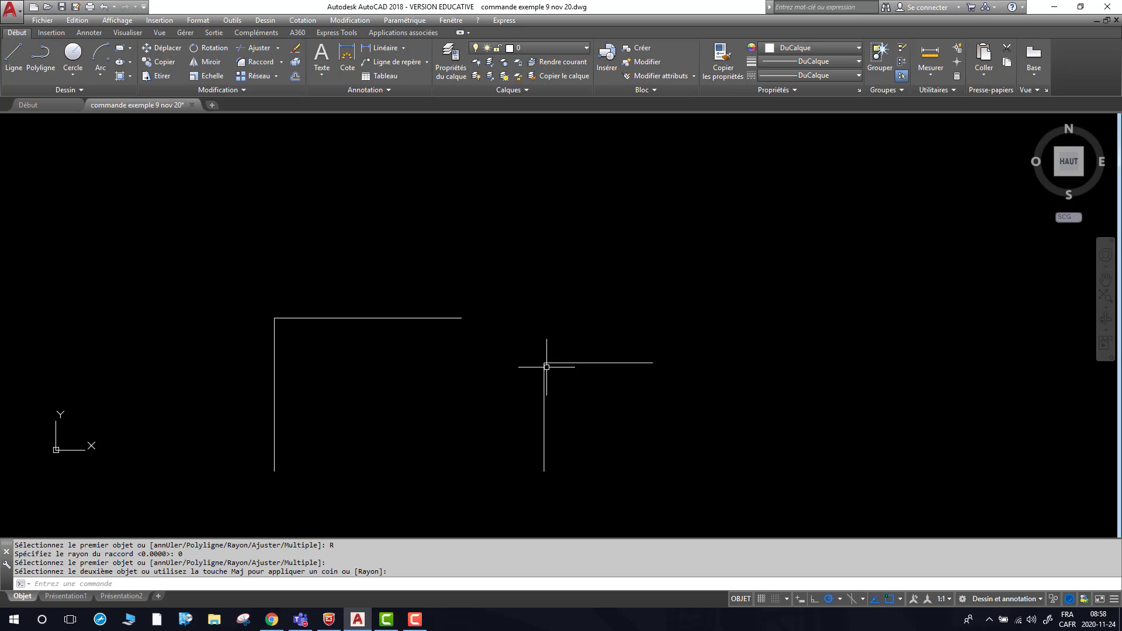
- Fillet the corner of the larger L-shaped pair of lines with a radius of 1000
middle_drag(309, 374, 429, 388)
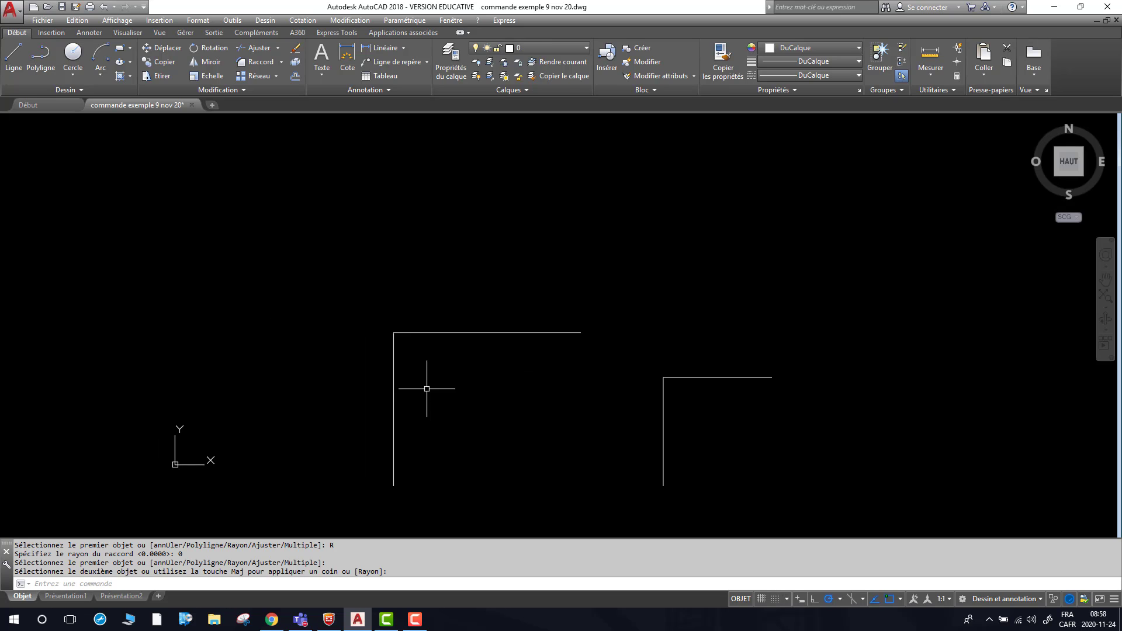
click(395, 334)
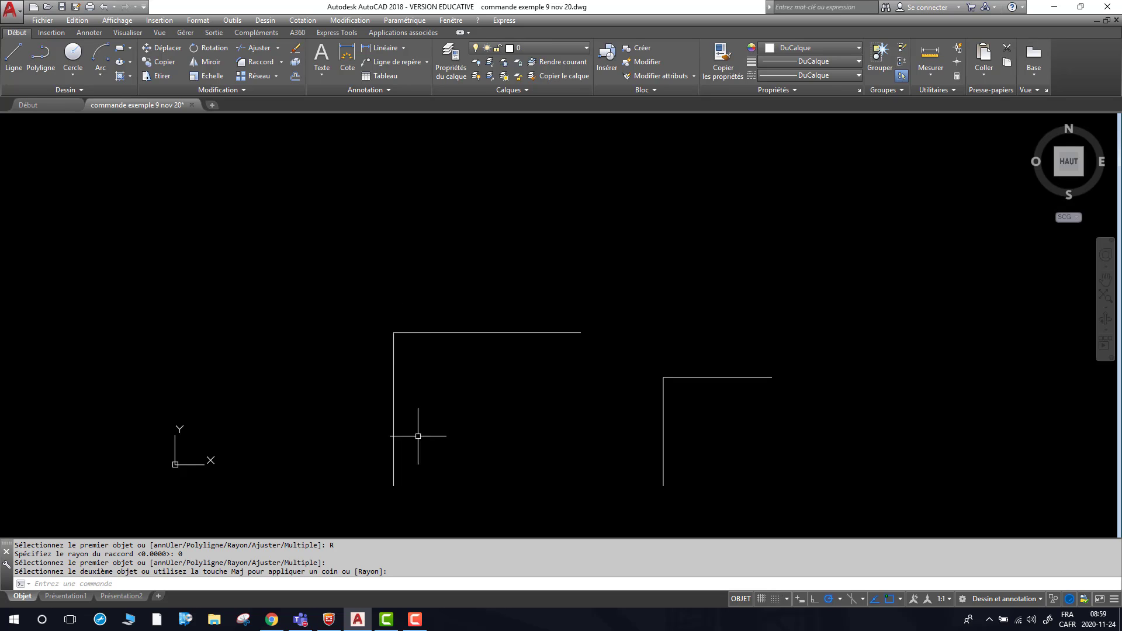
text(rd)
key(Return)
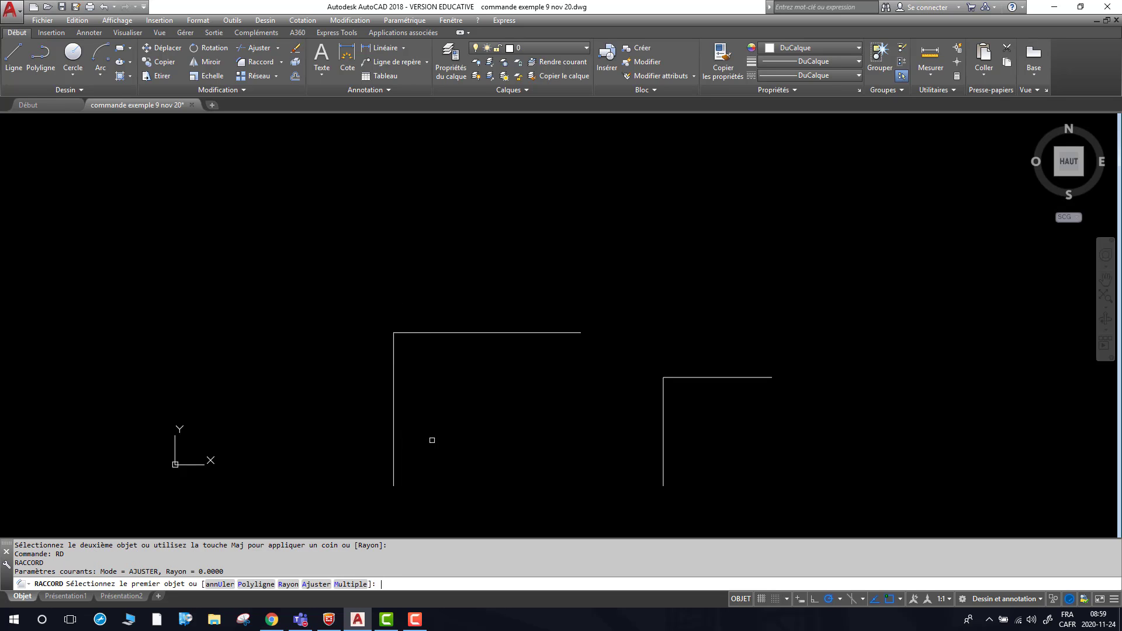
click(288, 583)
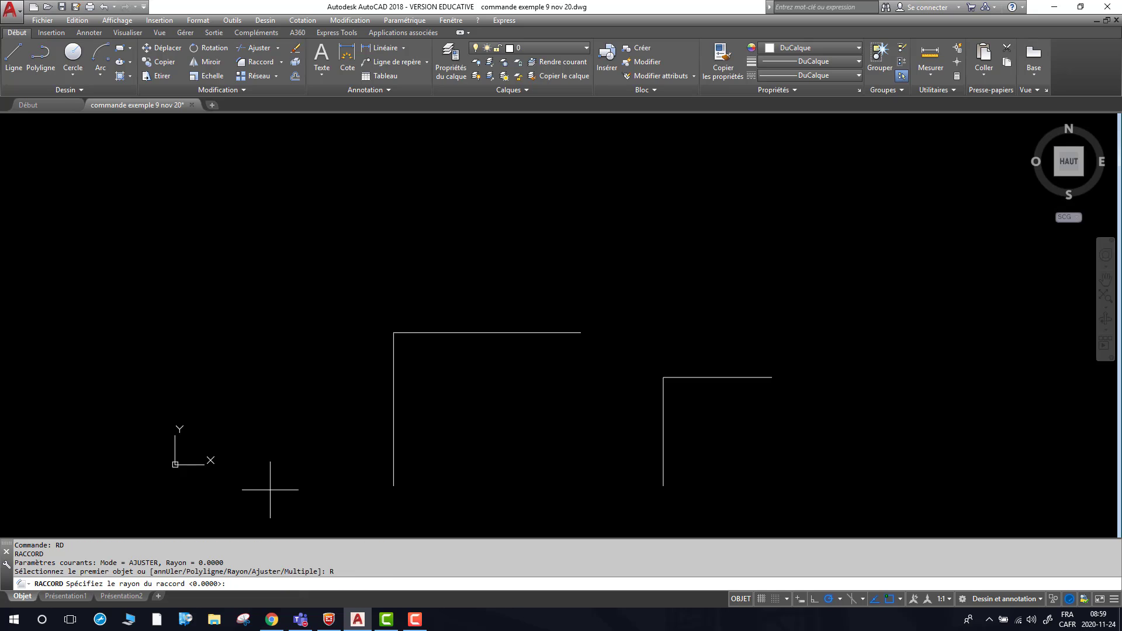
text(1000)
key(Return)
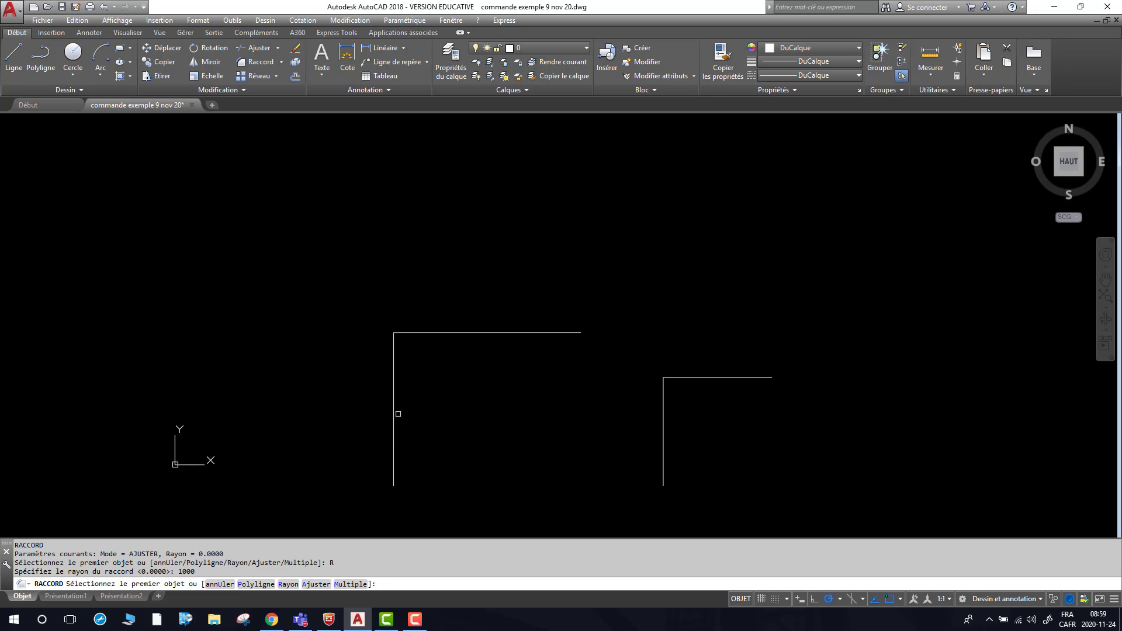
click(395, 416)
click(423, 337)
scroll(422, 338, up, 3)
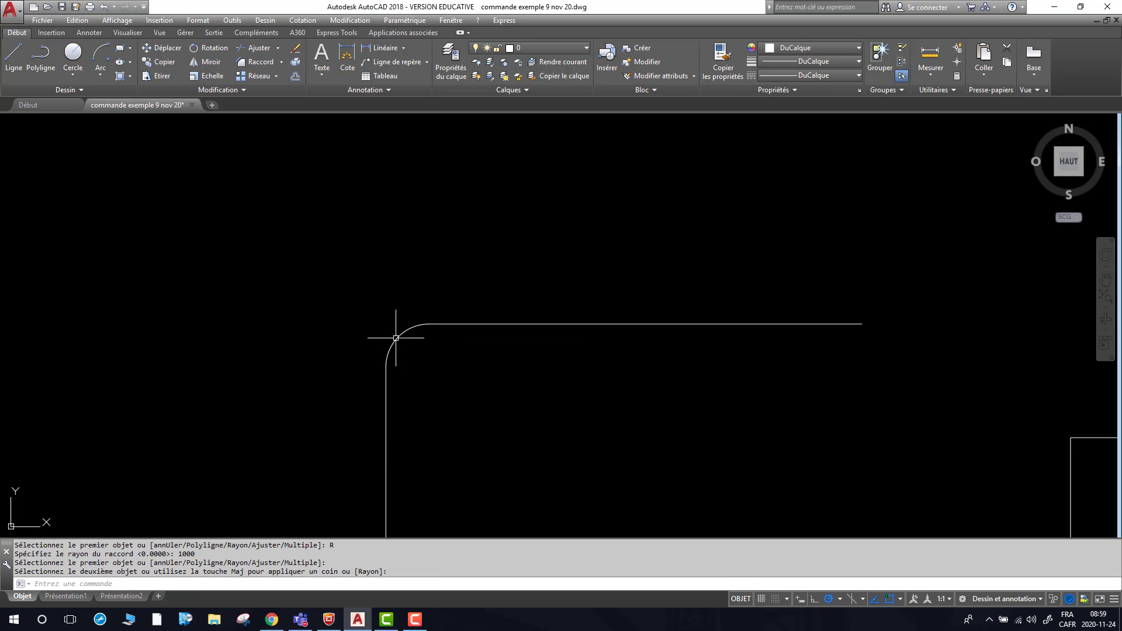
scroll(400, 333, down, 5)
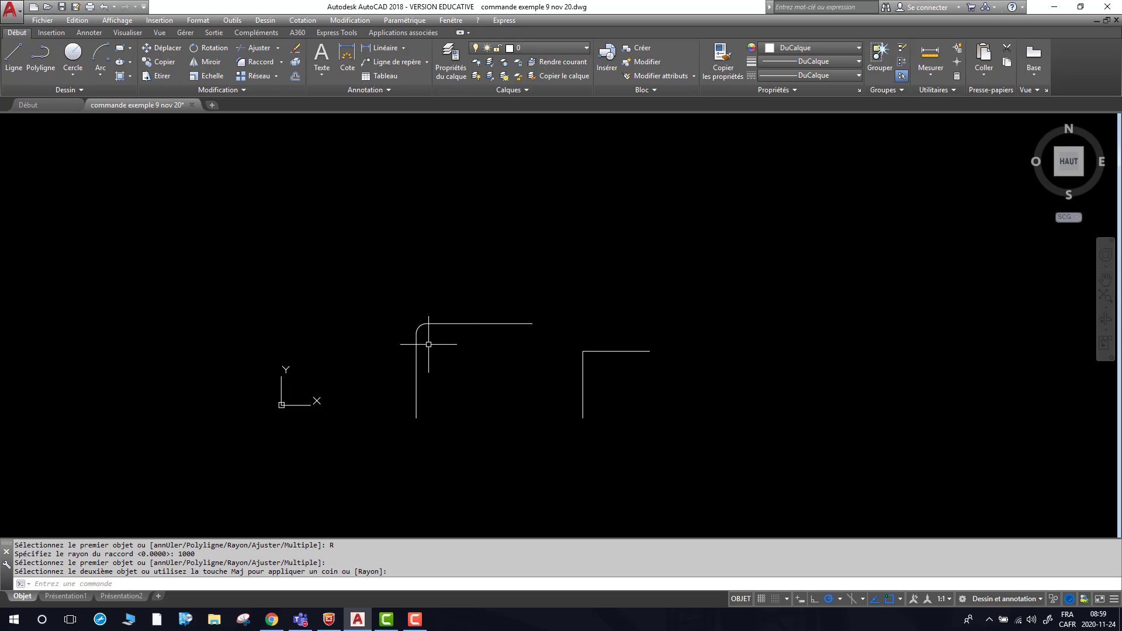
- Draw a new L-shaped corner beside the existing shapes, with a vertical line up and a horizontal line about 9016 long
click(281, 63)
middle_drag(721, 393, 494, 425)
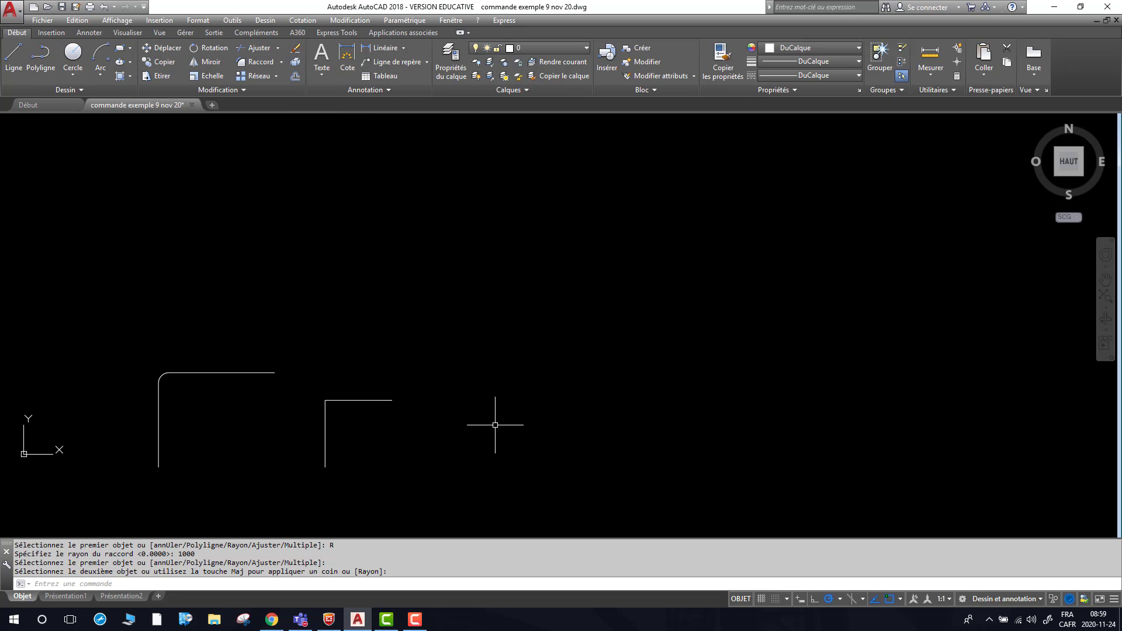
text(l)
key(Return)
click(531, 451)
click(530, 345)
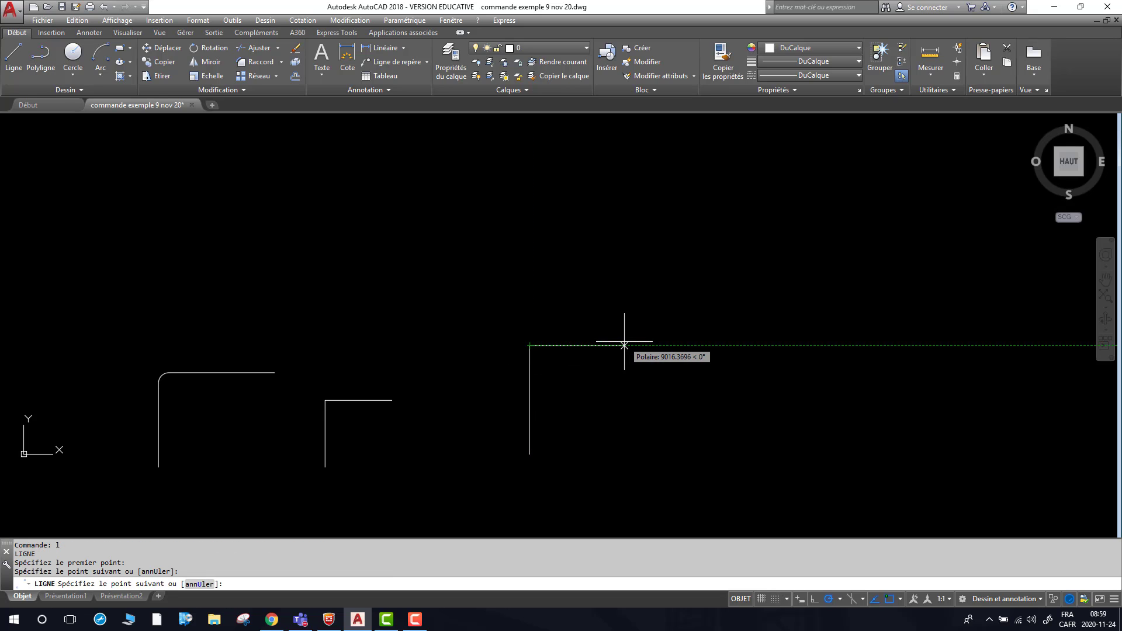
click(624, 344)
key(Escape)
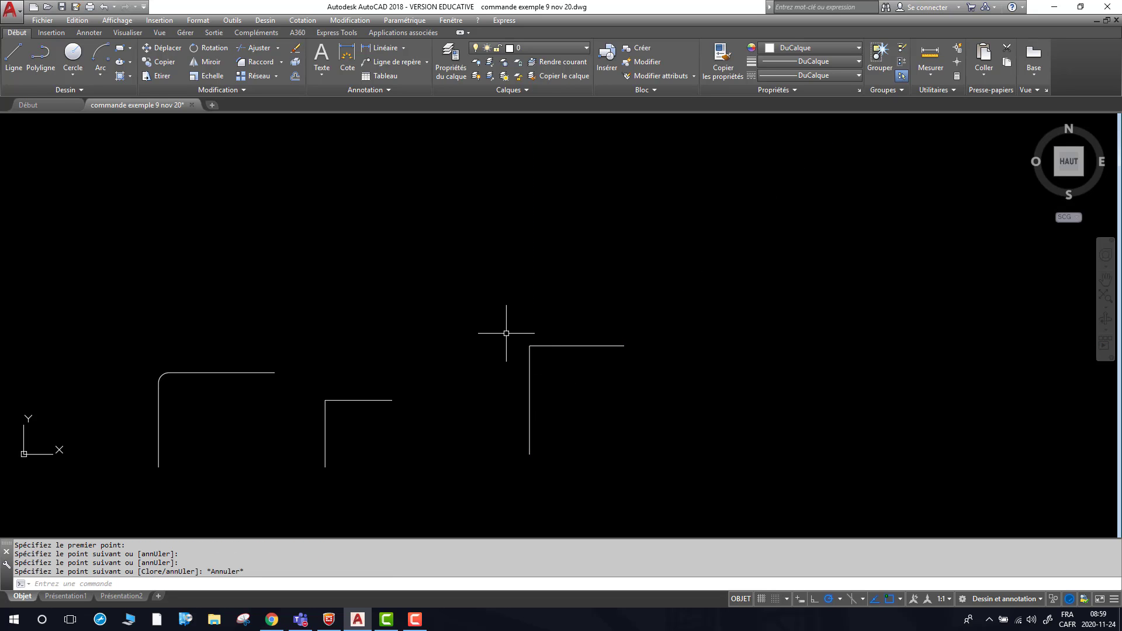
- Chamfer the new corner with a first distance of 500 on the vertical line and a second distance of 1000 on the horizontal line
text(CF)
key(Return)
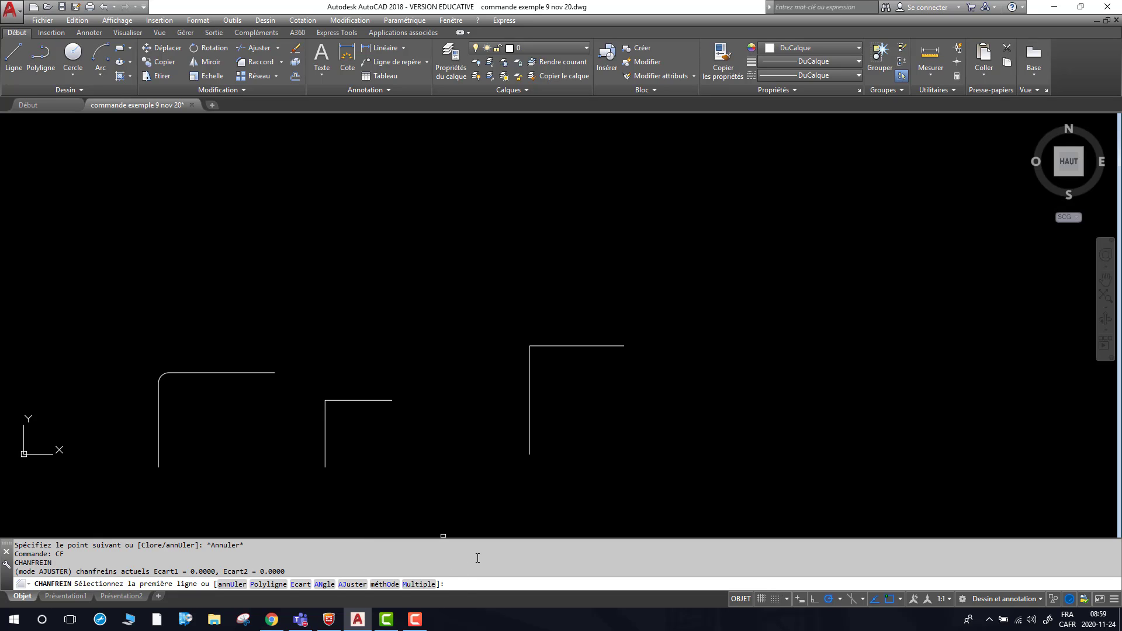
click(300, 584)
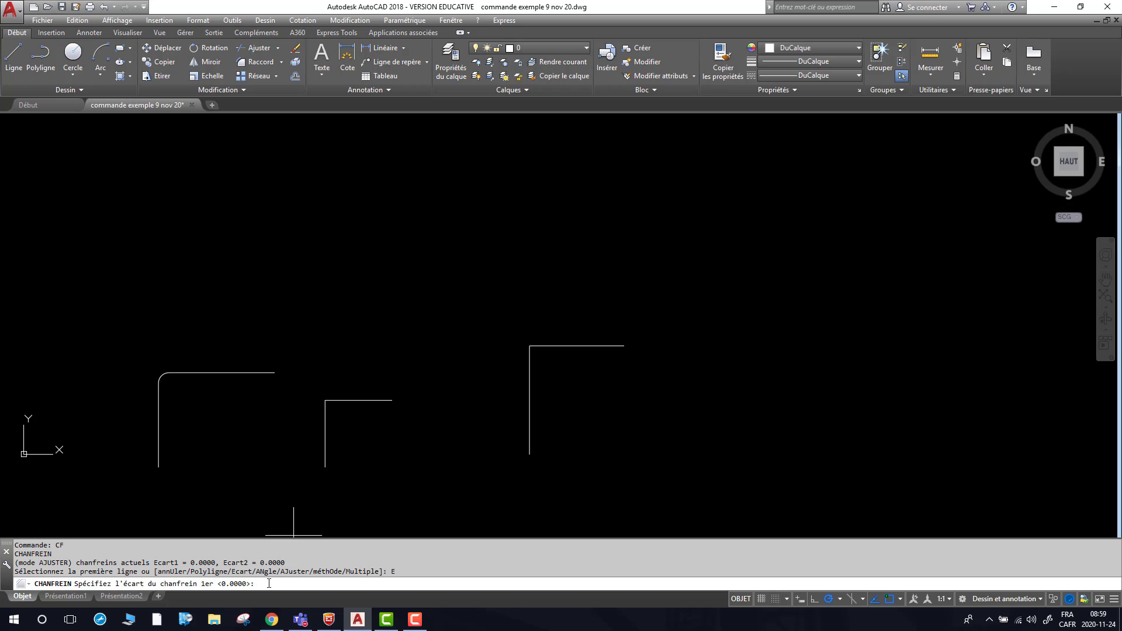
text(500)
key(Return)
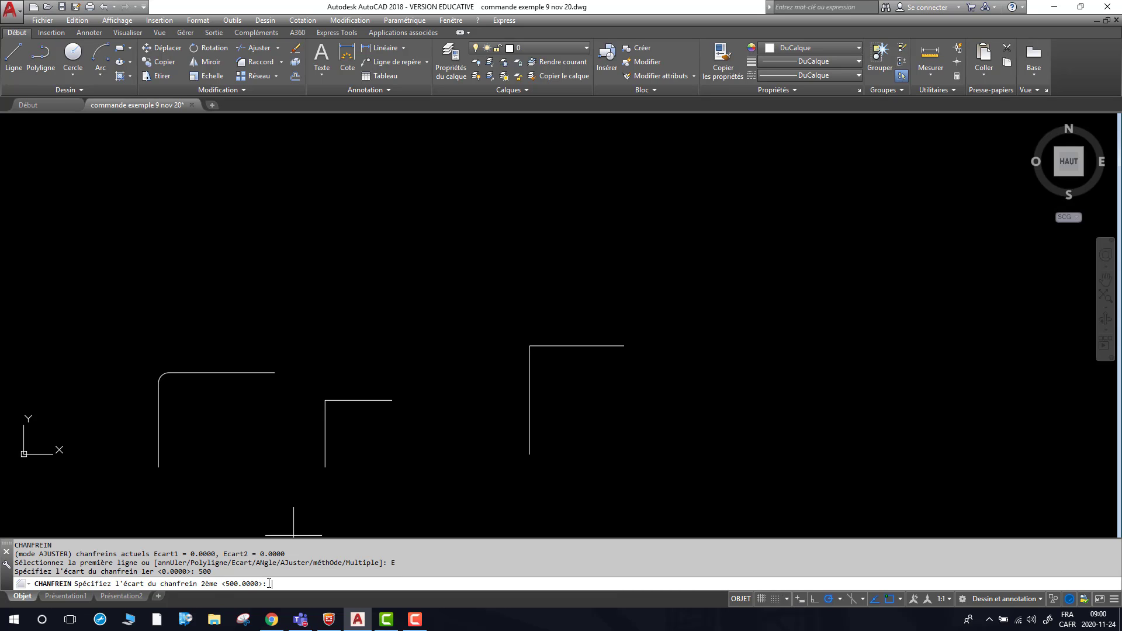
text(1000)
key(Return)
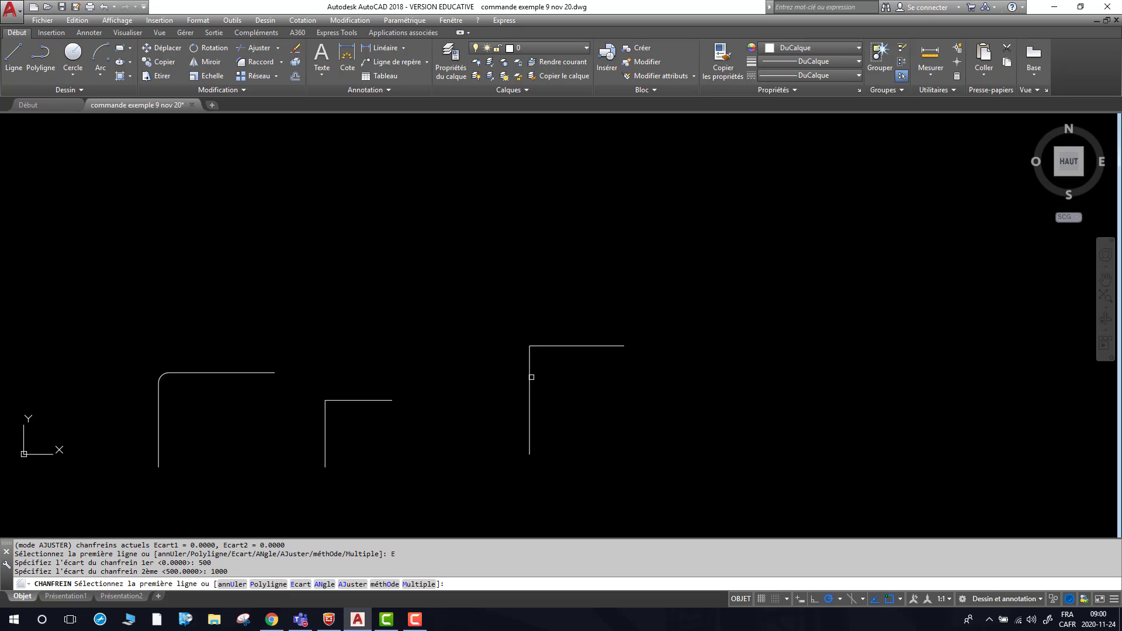
click(529, 378)
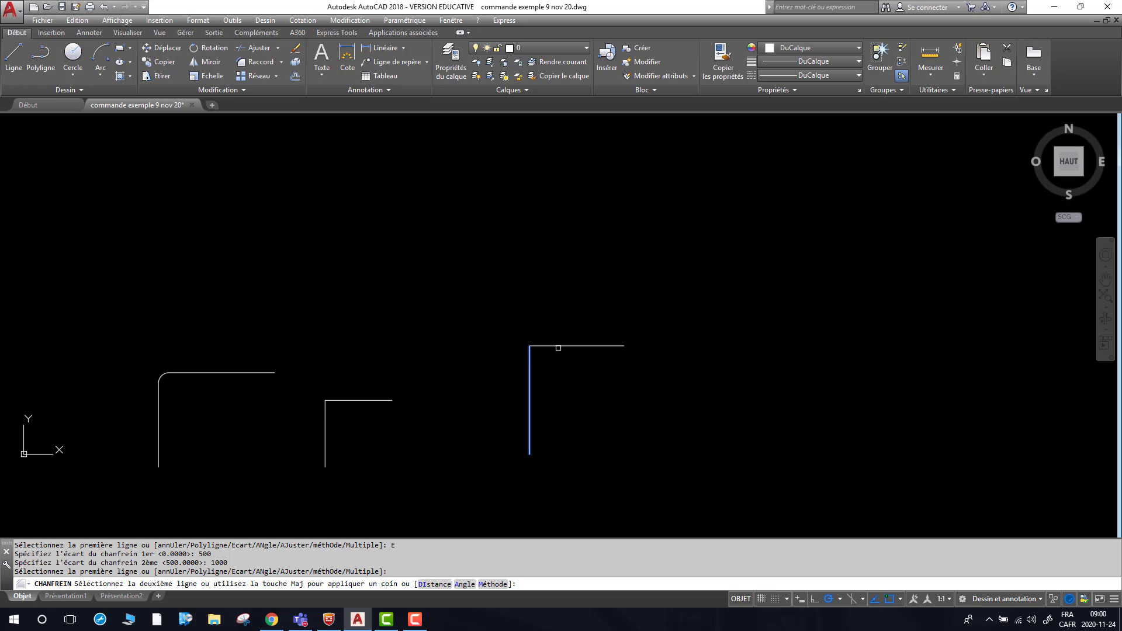
click(561, 346)
scroll(543, 344, up, 8)
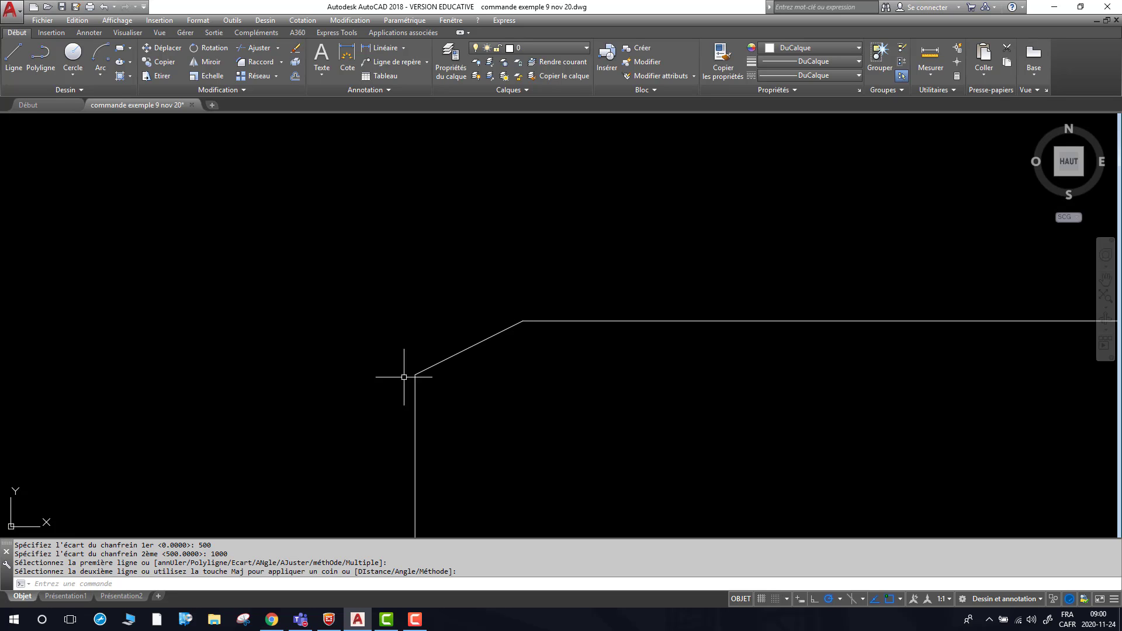
- Undo the 500 by 1000 chamfer on the new L-shaped corner
scroll(526, 360, down, 8)
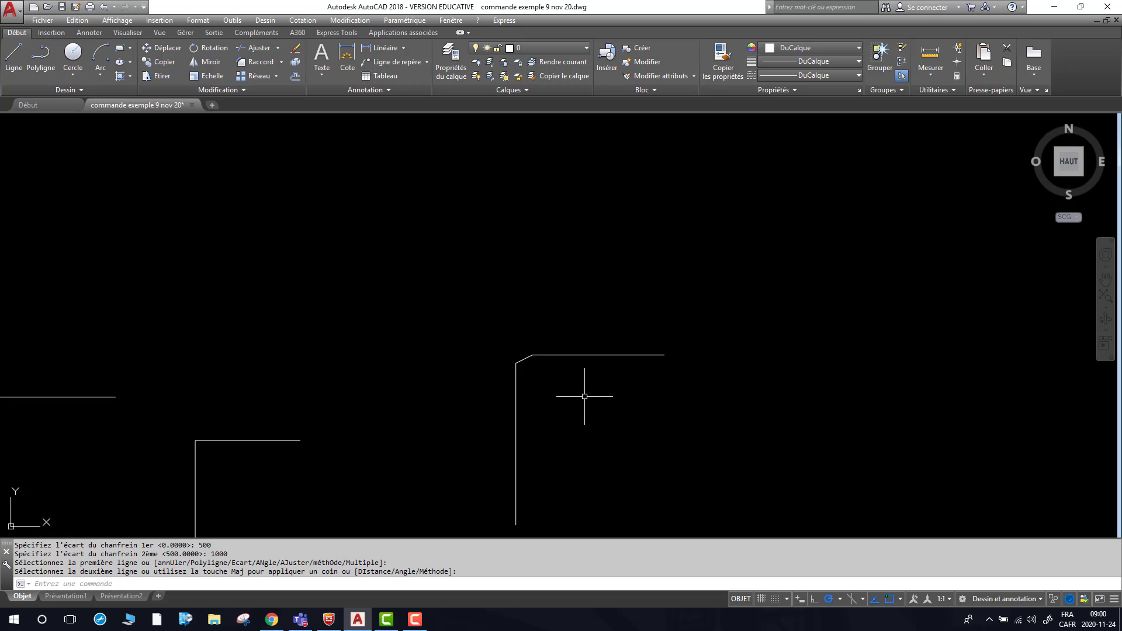
middle_drag(591, 415, 521, 419)
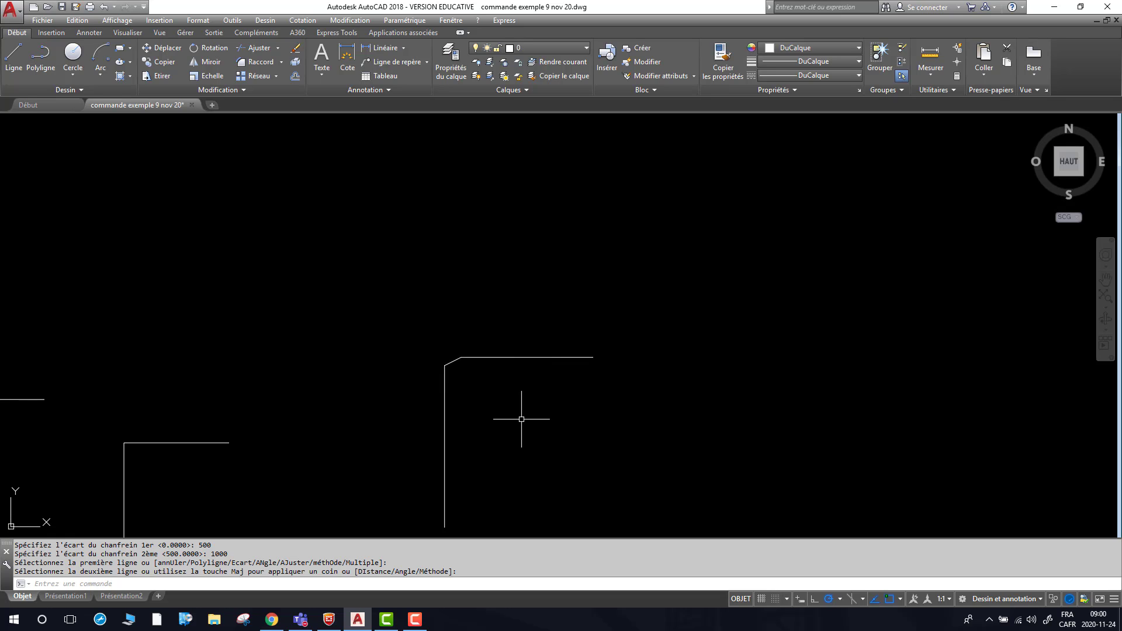
key(ctrl+z)
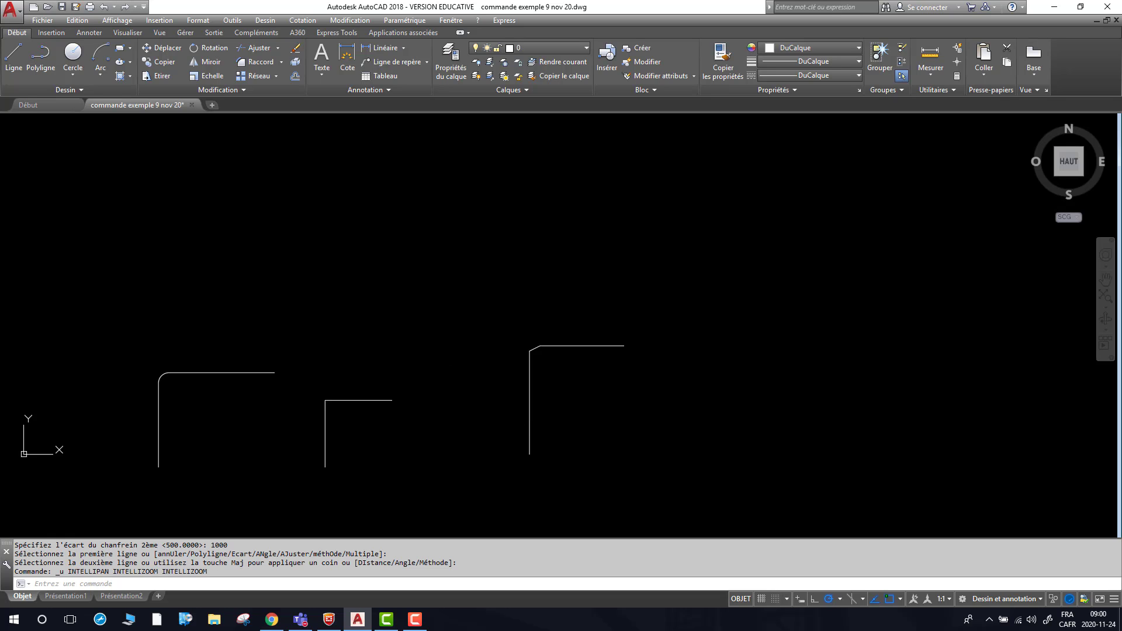
key(ctrl+z)
- Chamfer the restored corner by angle, with a length of 1000 on the vertical line and an angle of 30 degrees
text(cf)
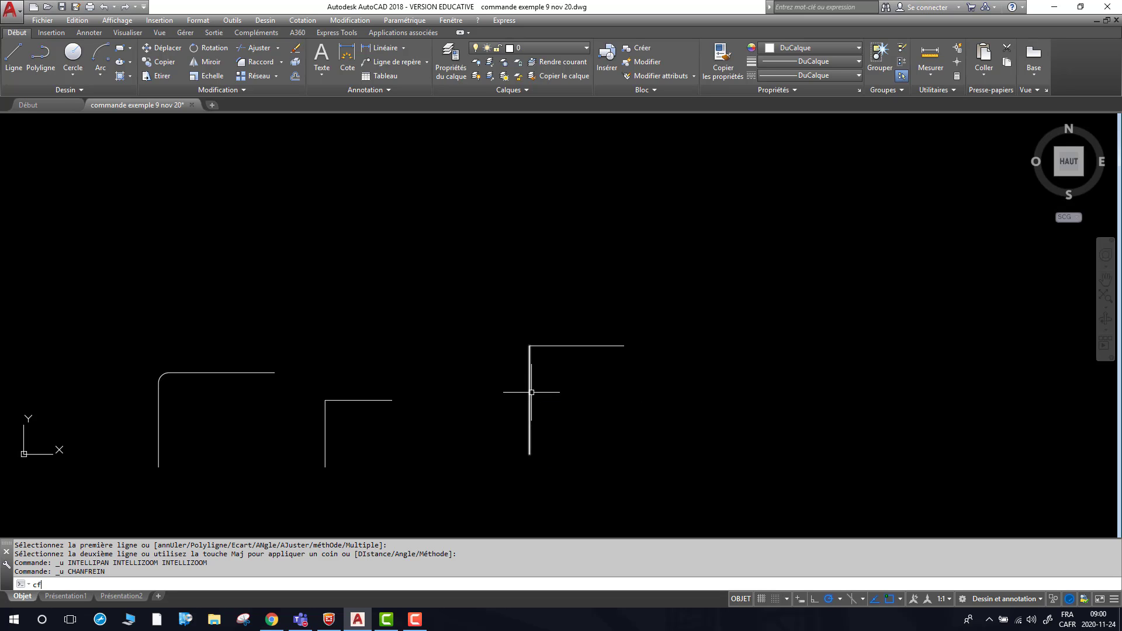
scroll(531, 393, up, 2)
key(Return)
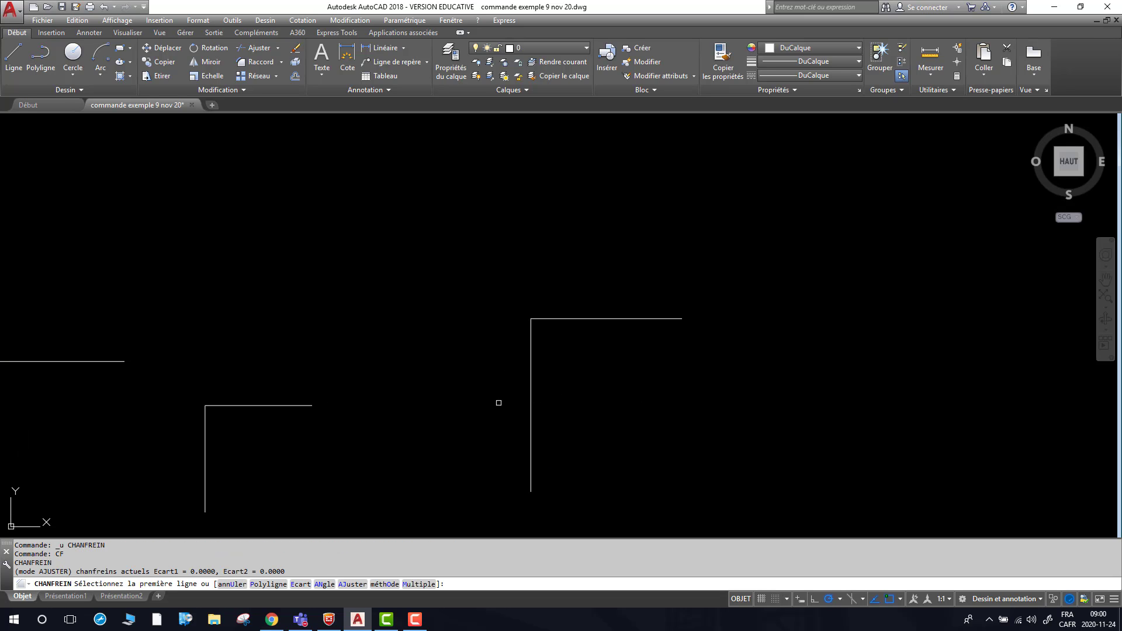
click(324, 584)
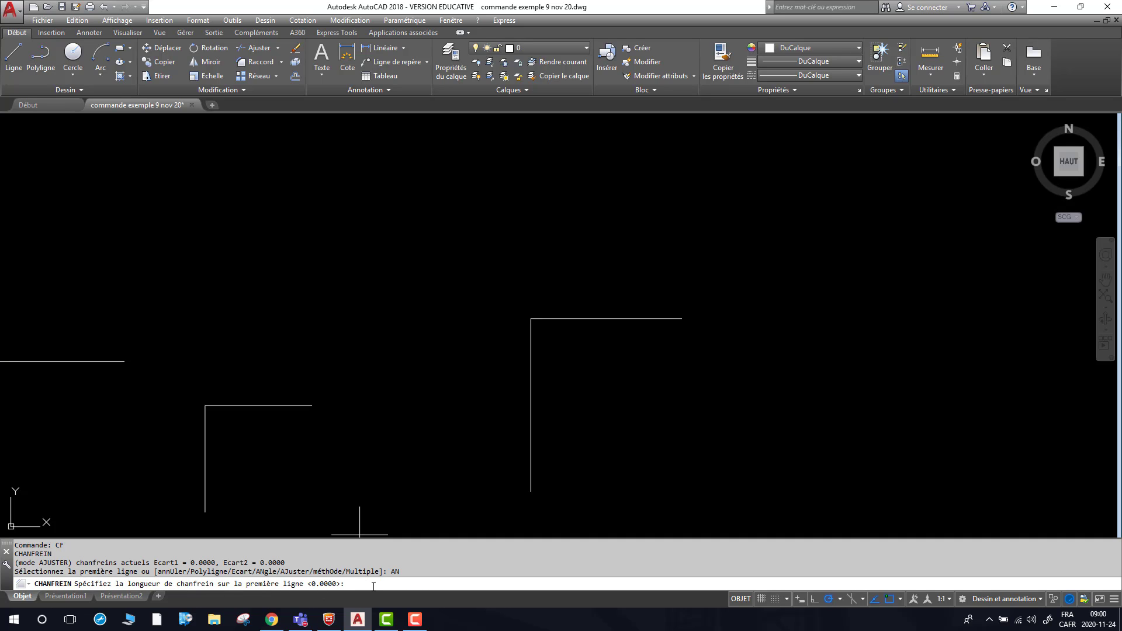
text(1000)
key(Return)
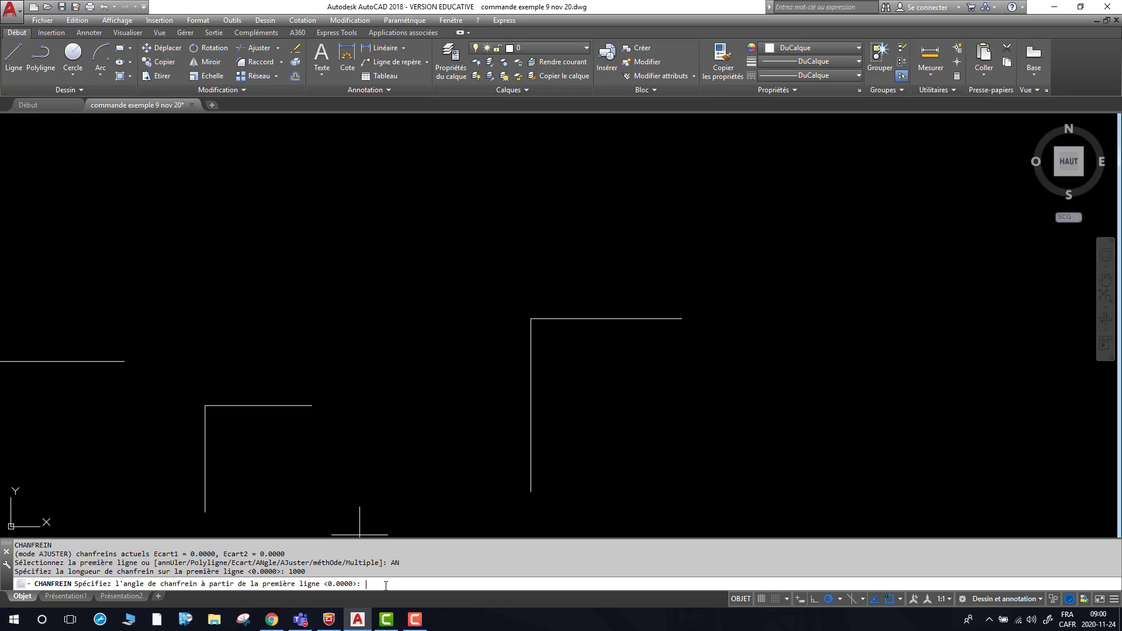
text(30)
key(Return)
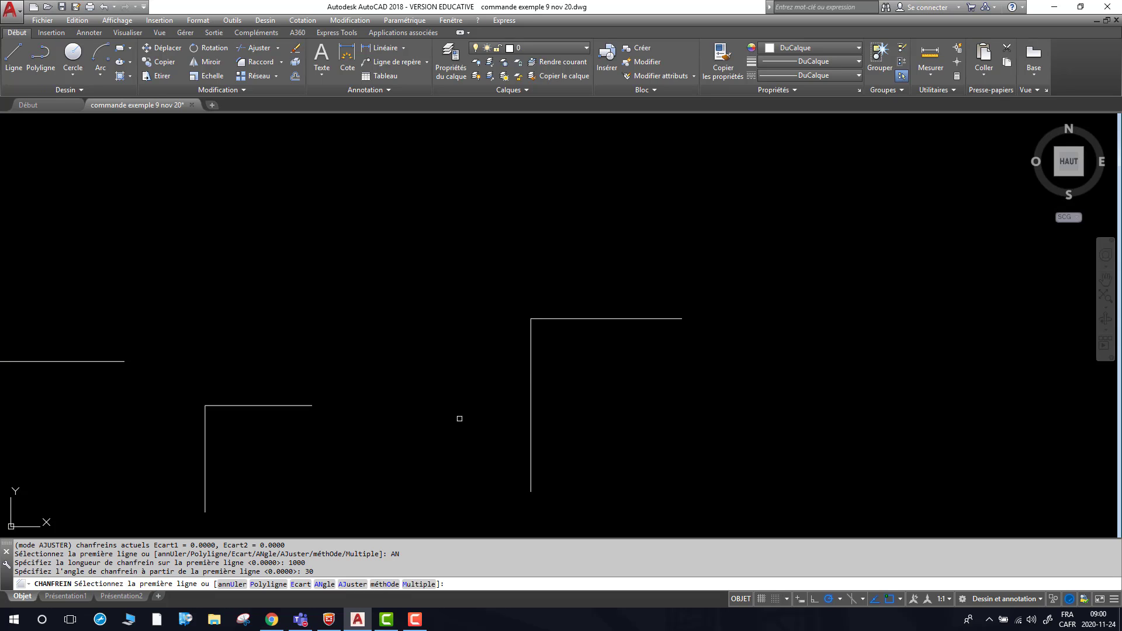
click(530, 347)
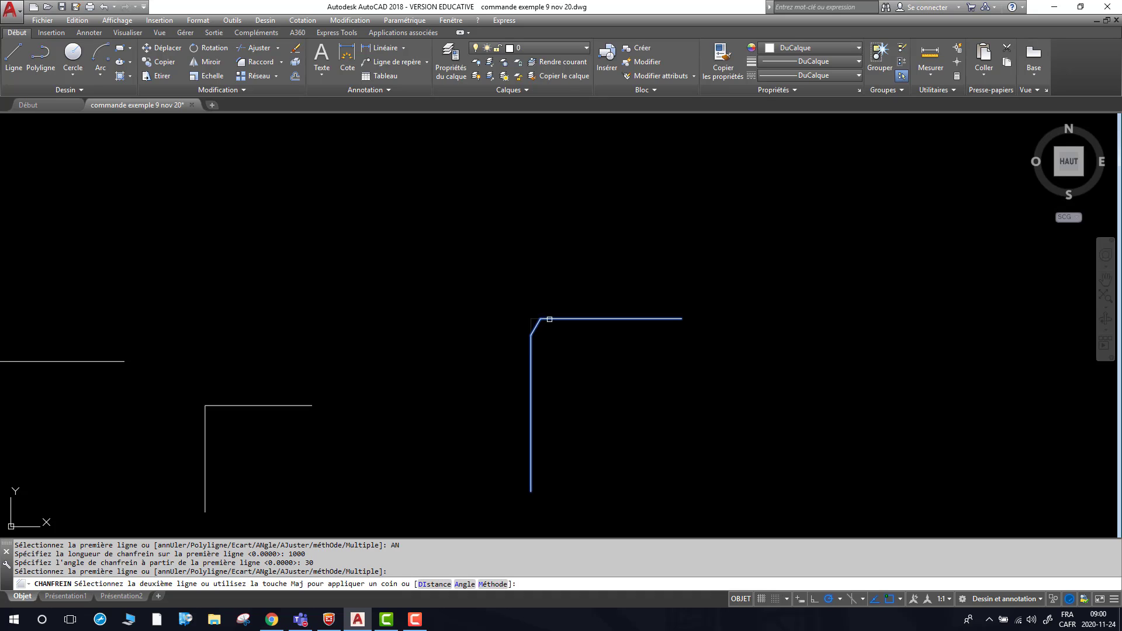
click(545, 321)
scroll(541, 319, up, 5)
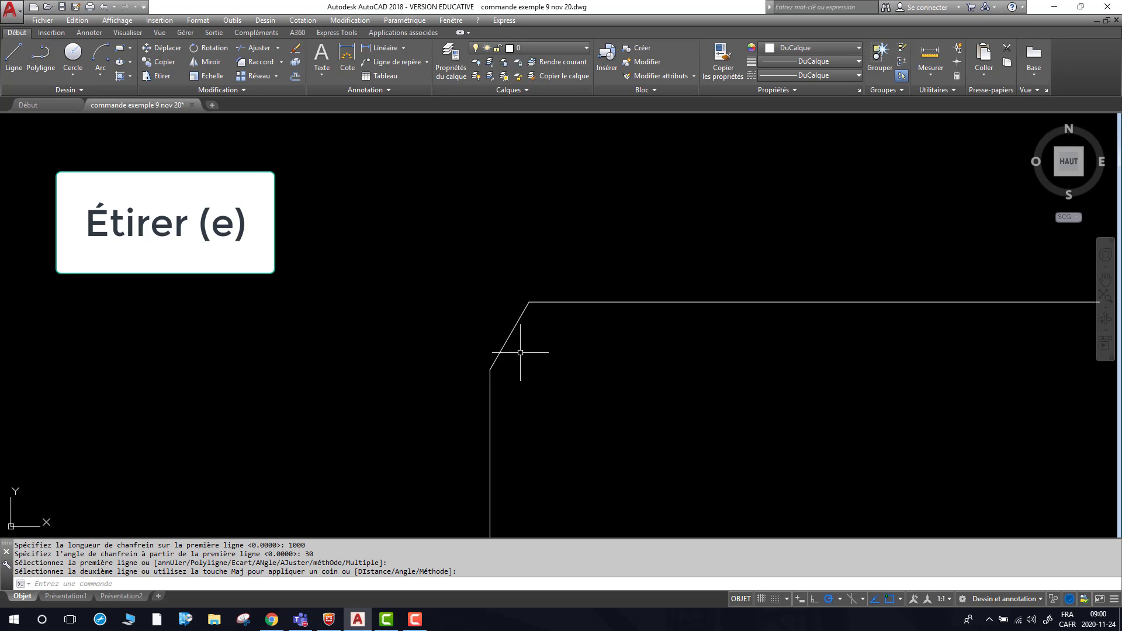
- Draw a wide horizontal rectangle in the empty area above the existing L-shaped corners
scroll(546, 283, down, 8)
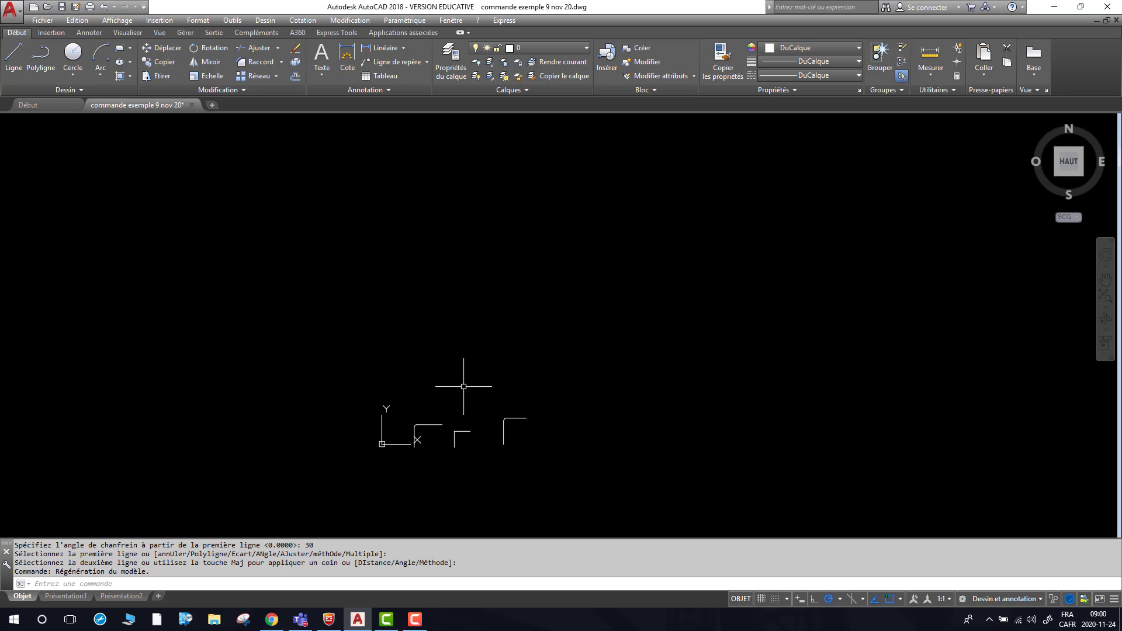
text(rec)
key(Return)
click(465, 332)
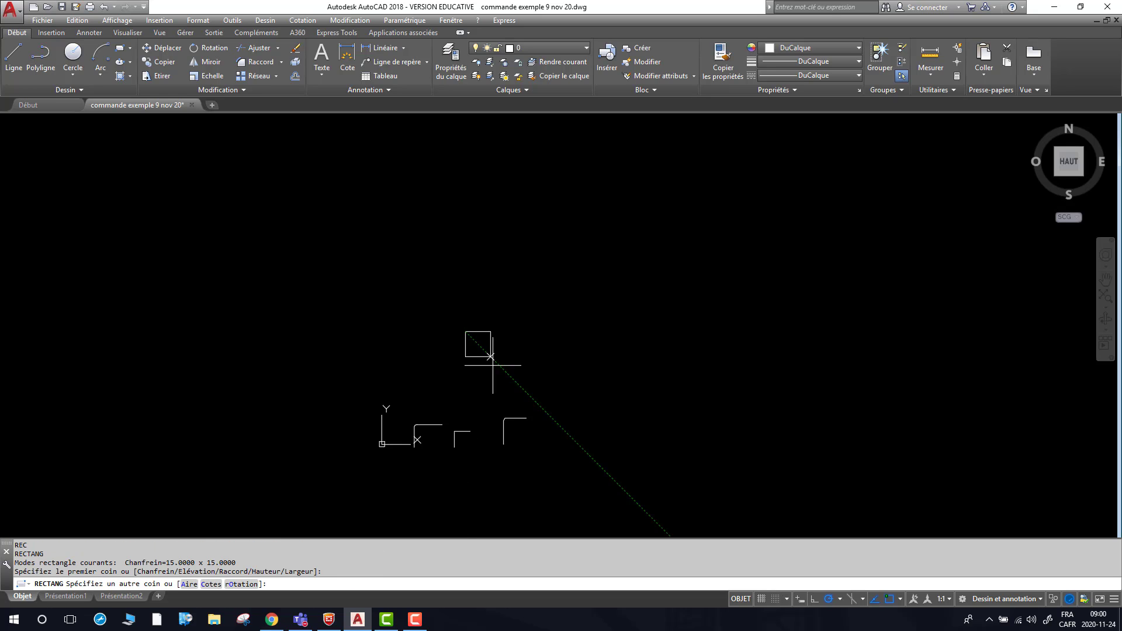
scroll(526, 371, up, 5)
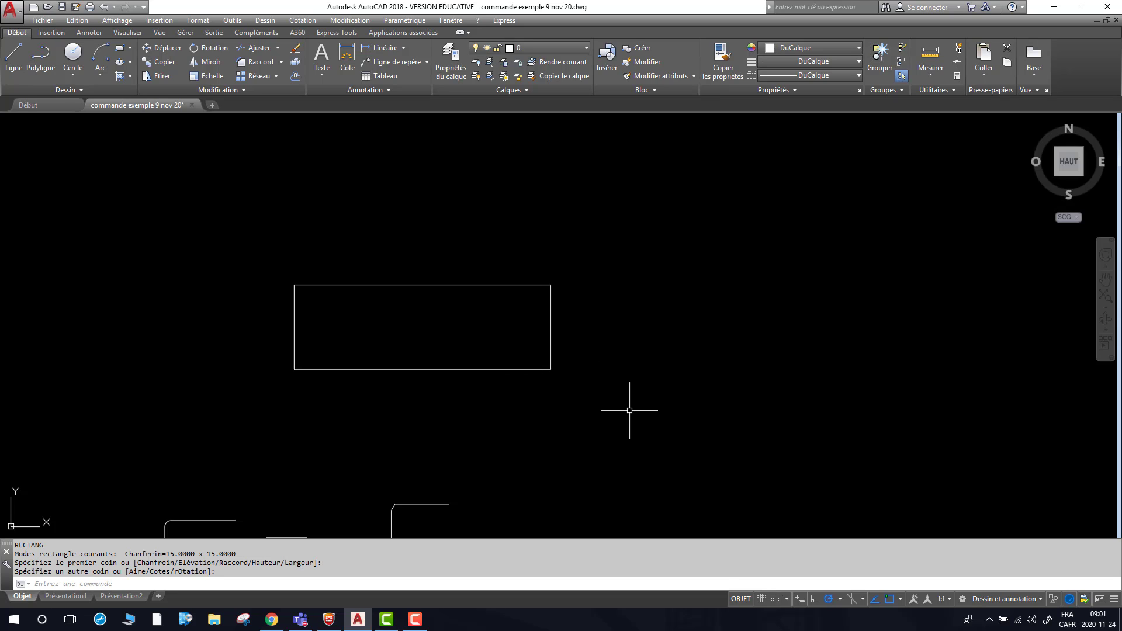
- Stretch the rectangle with all of it enclosed in the selection window, shifting it horizontally to the right from its lower-left corner
text(E)
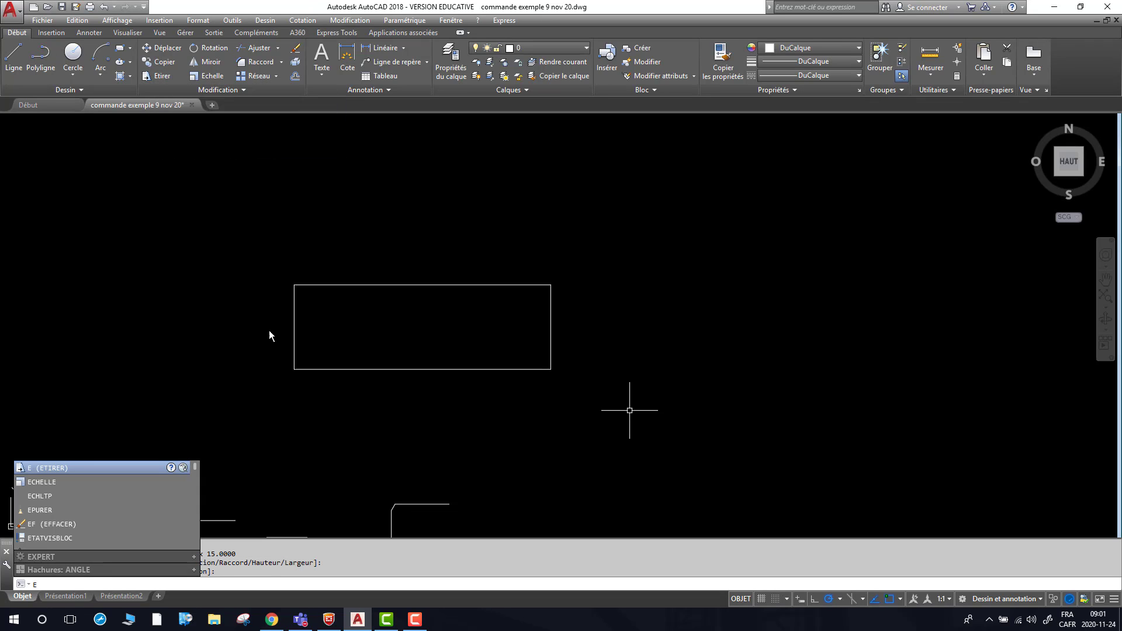
key(Return)
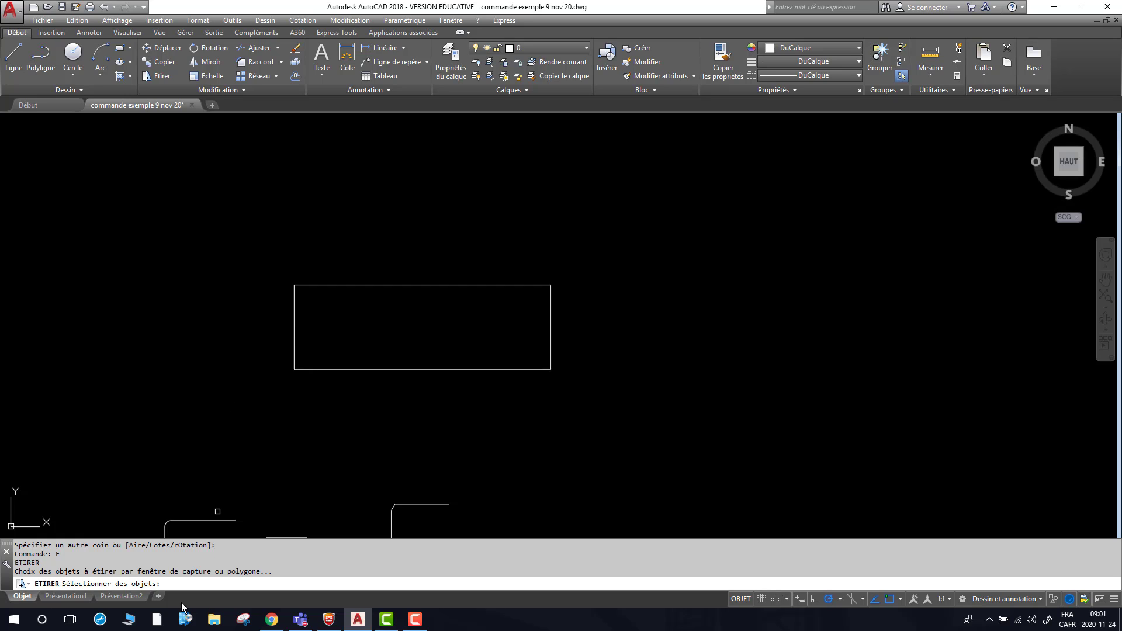
click(242, 256)
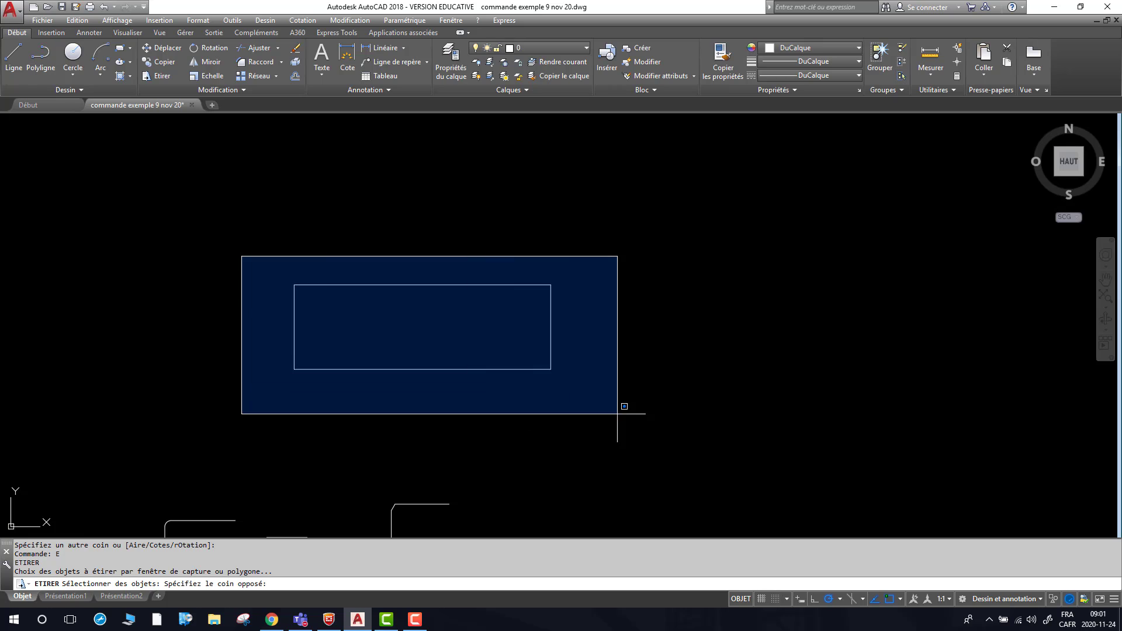
click(635, 412)
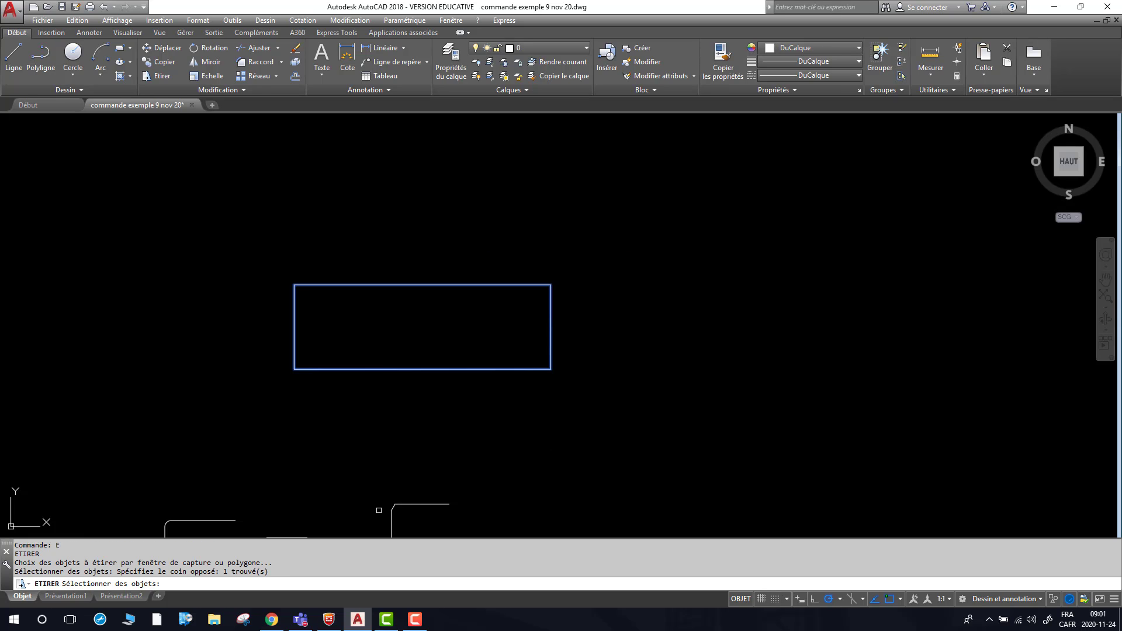
key(Return)
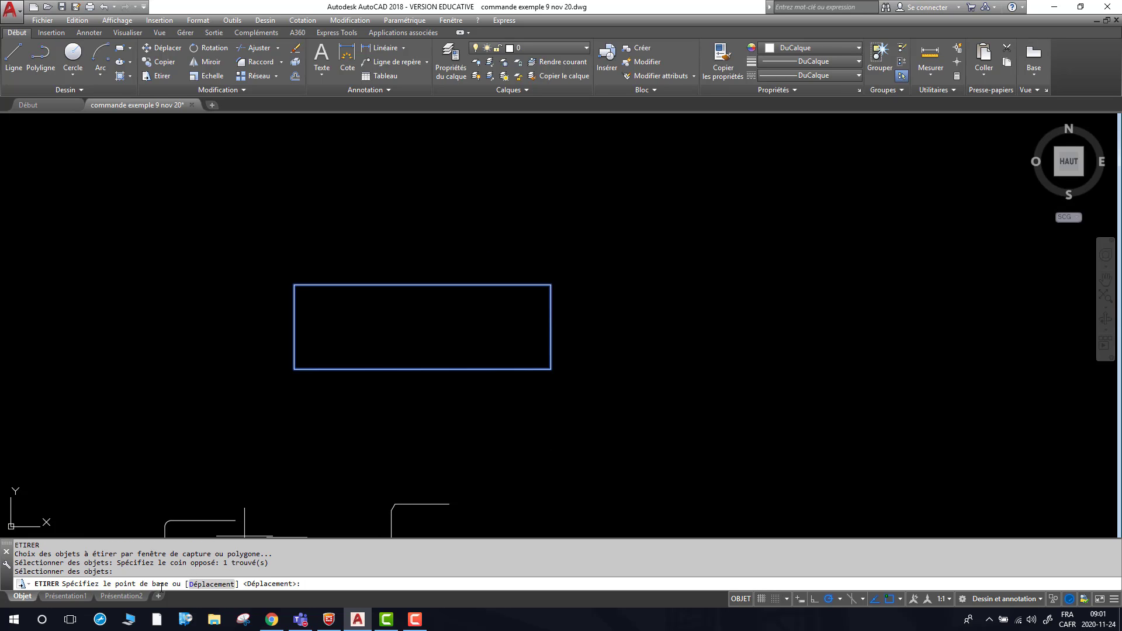
click(294, 369)
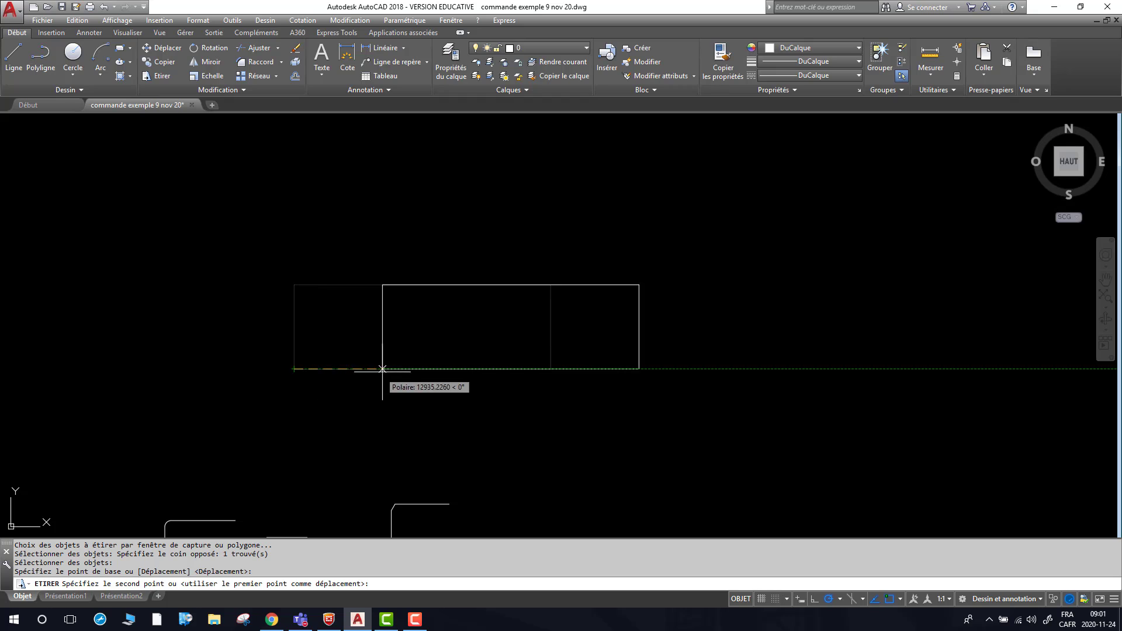
click(668, 369)
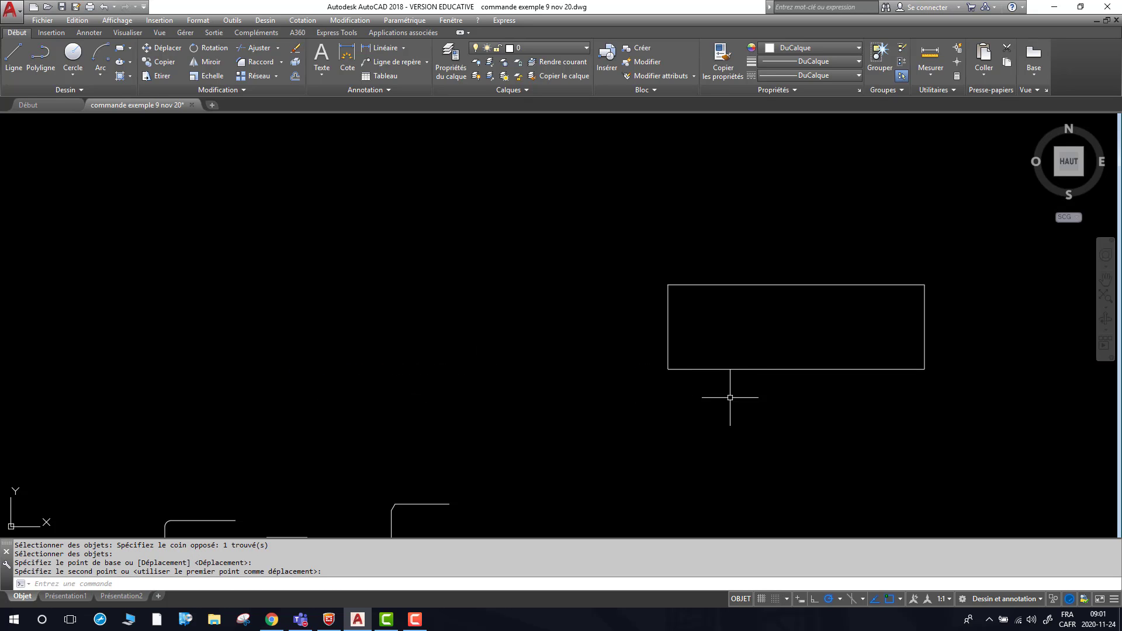
- Stretch only the rectangle's right end with a crossing selection, lengthening it horizontally to the right from its lower-right corner
middle_drag(847, 431, 409, 427)
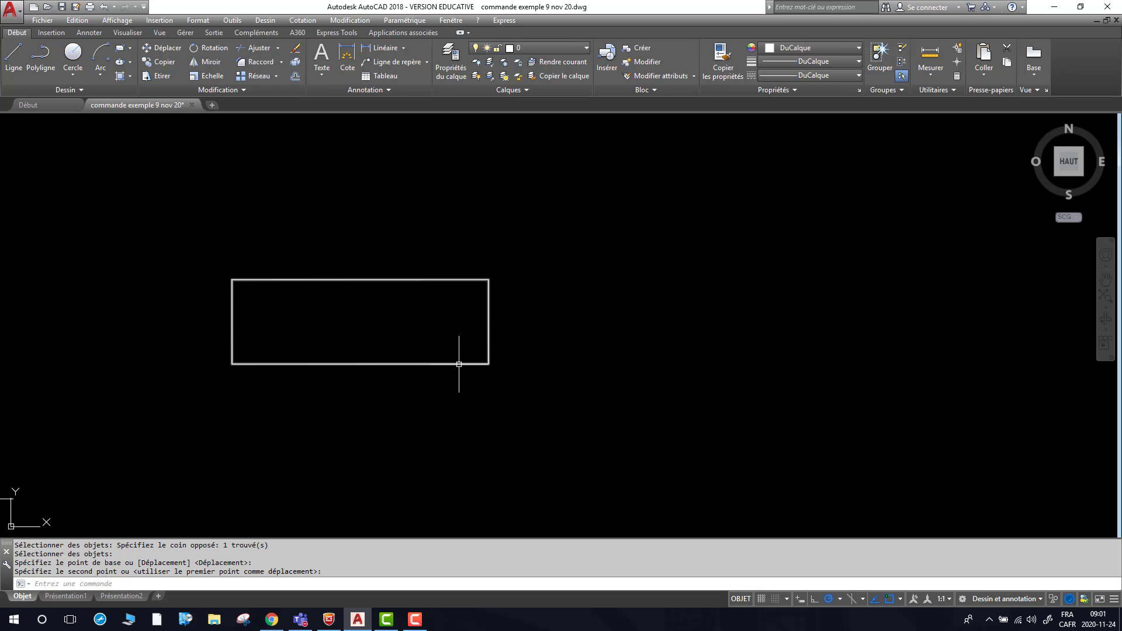
text(E)
key(Return)
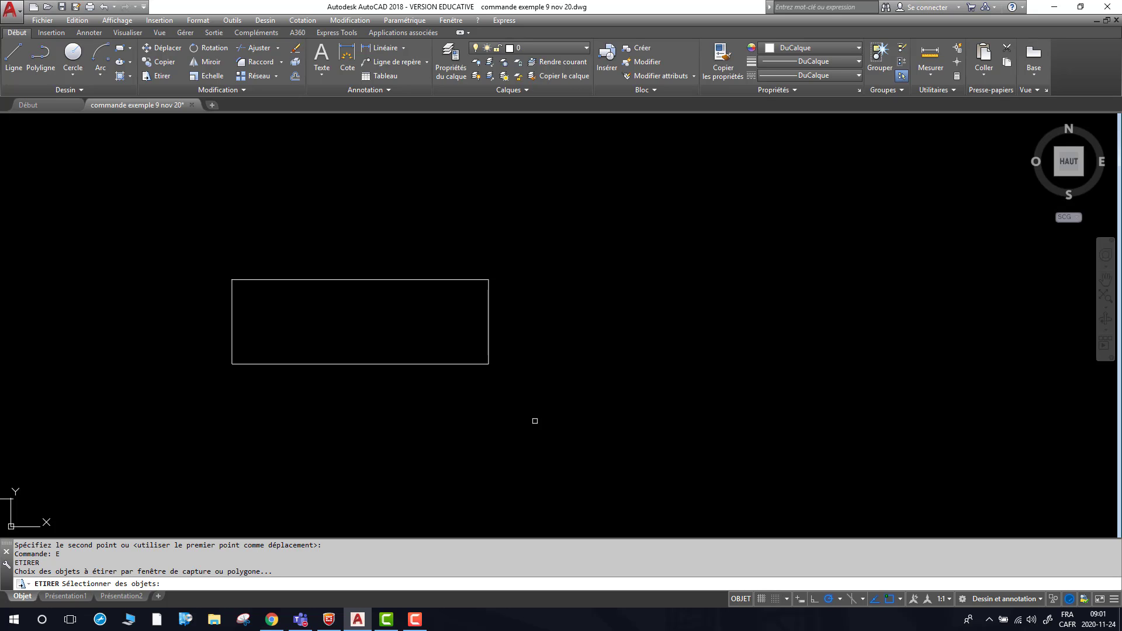
click(535, 414)
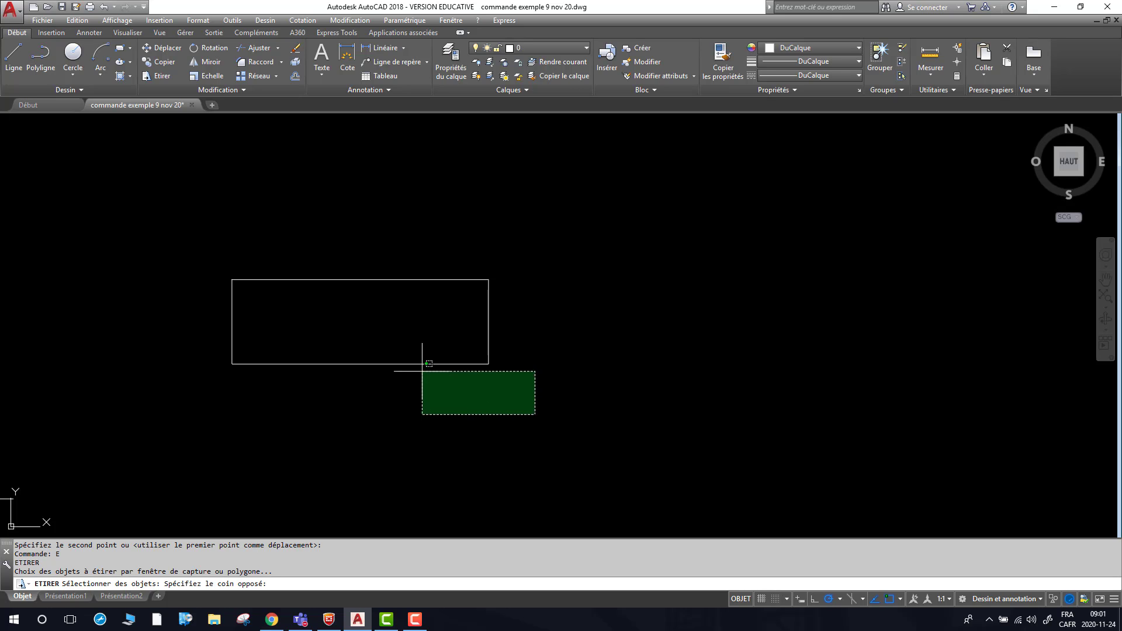
click(362, 243)
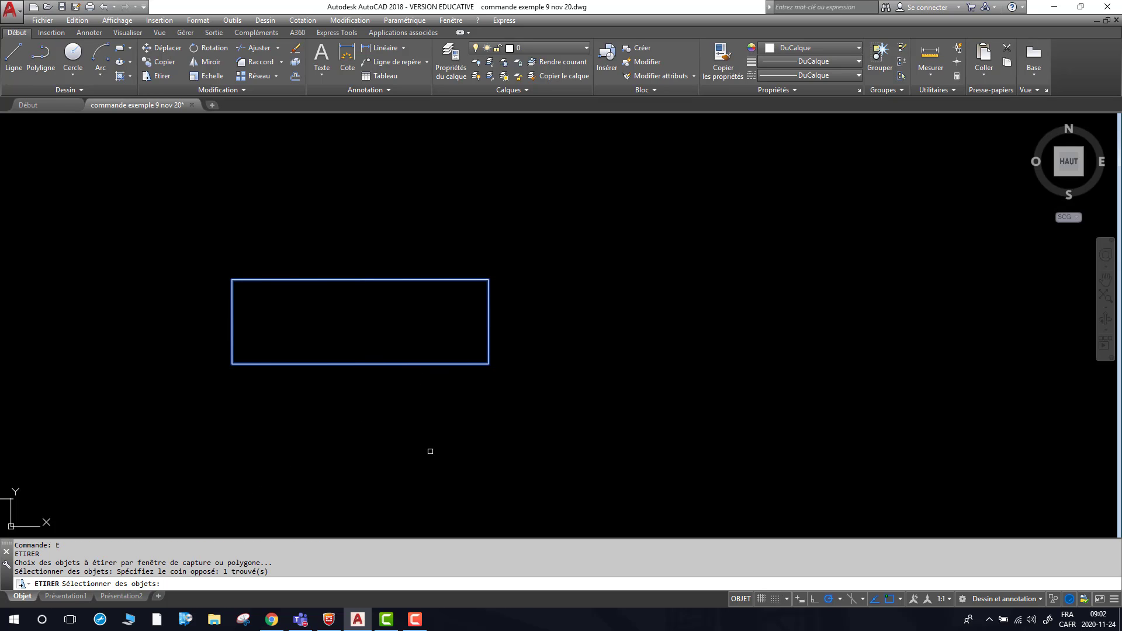
key(Return)
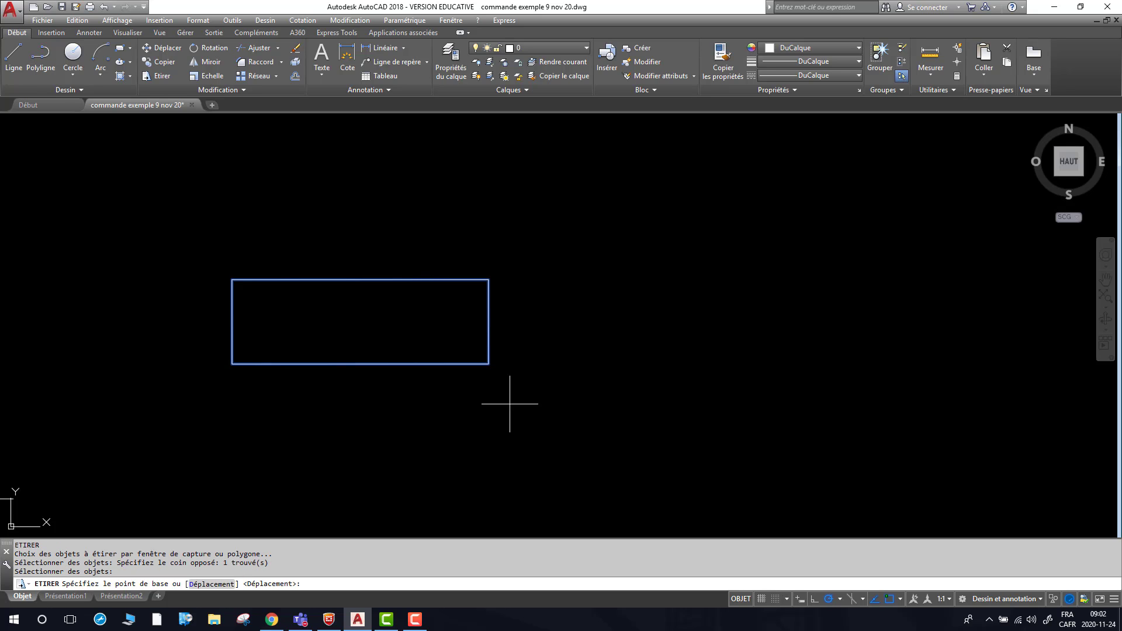
click(488, 363)
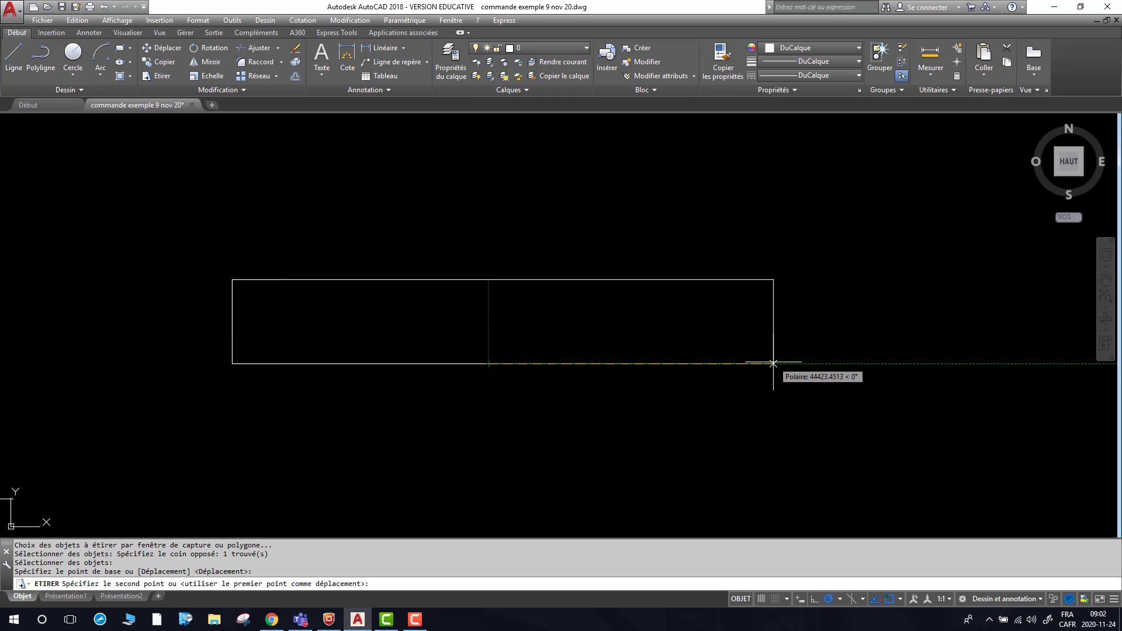
click(790, 362)
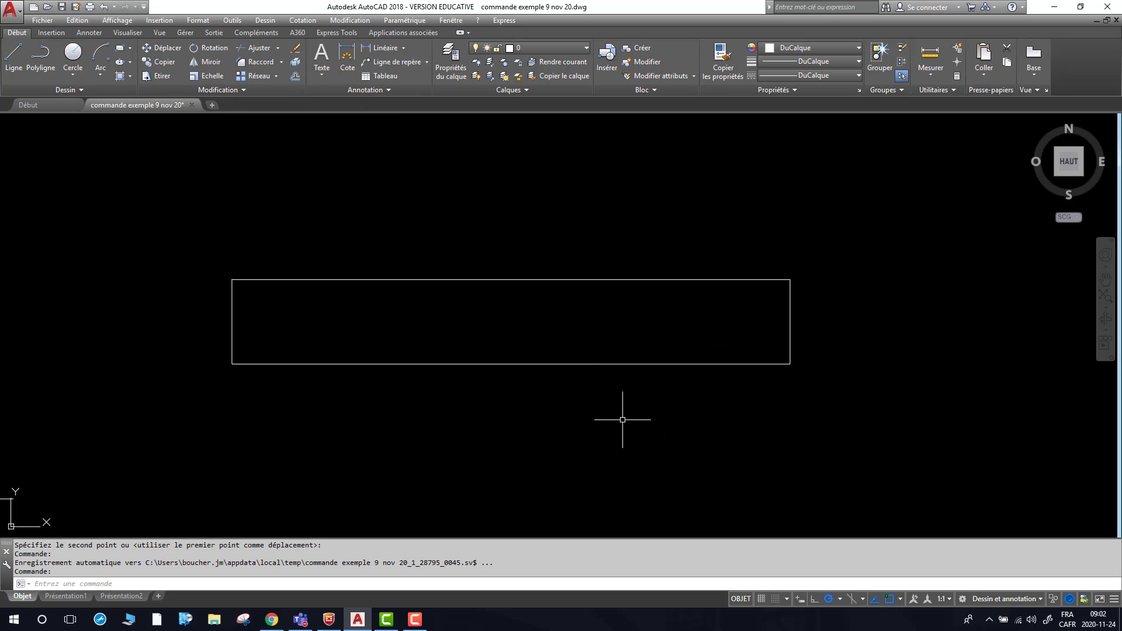
- Scale the lengthened rectangle by a factor of 1.5 from a base point below its lower edge
text(eh)
key(Return)
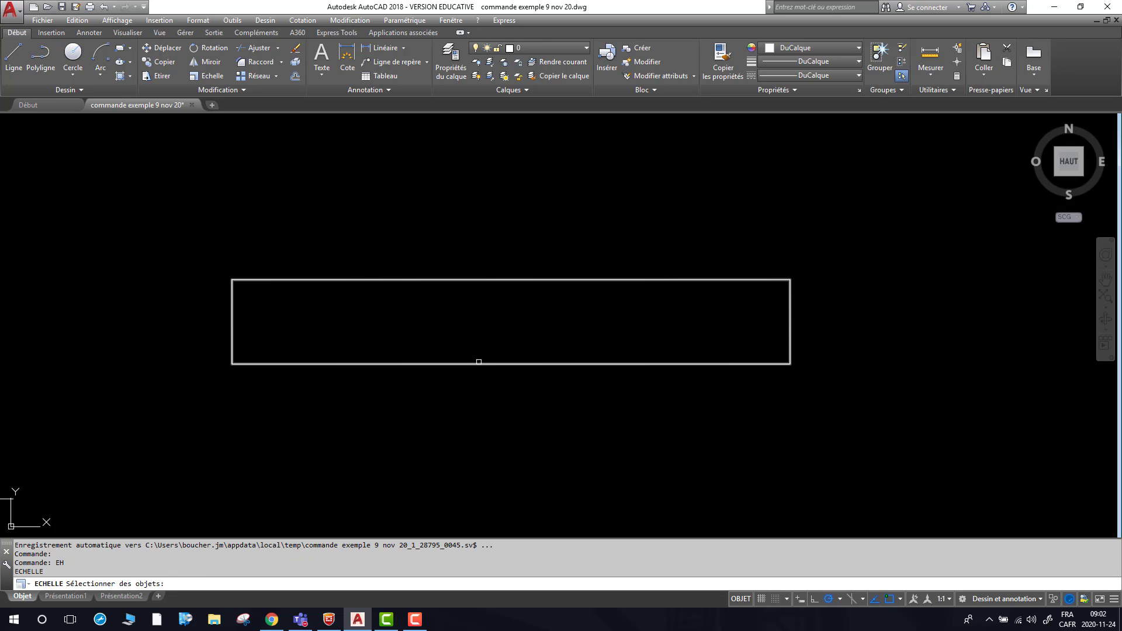
click(476, 363)
key(Return)
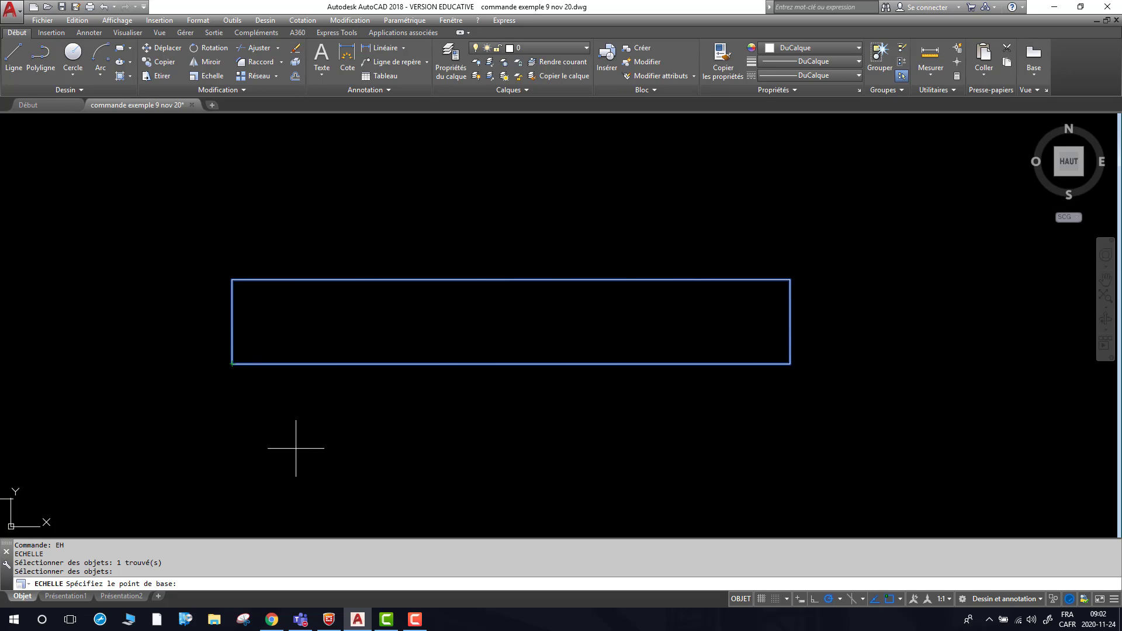
click(296, 448)
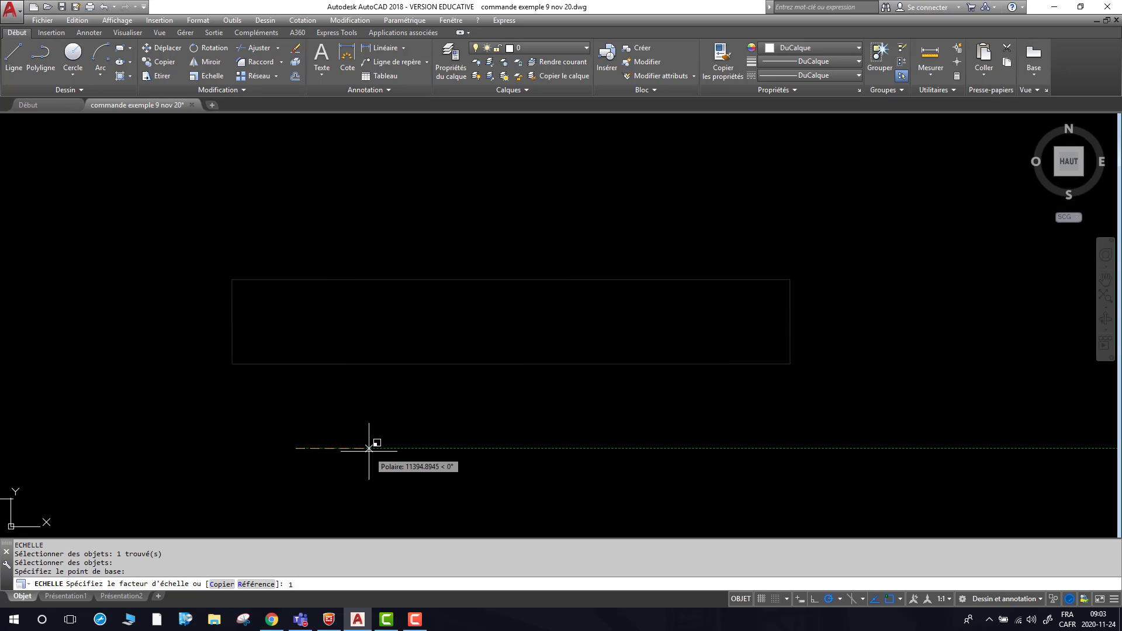
key(Return)
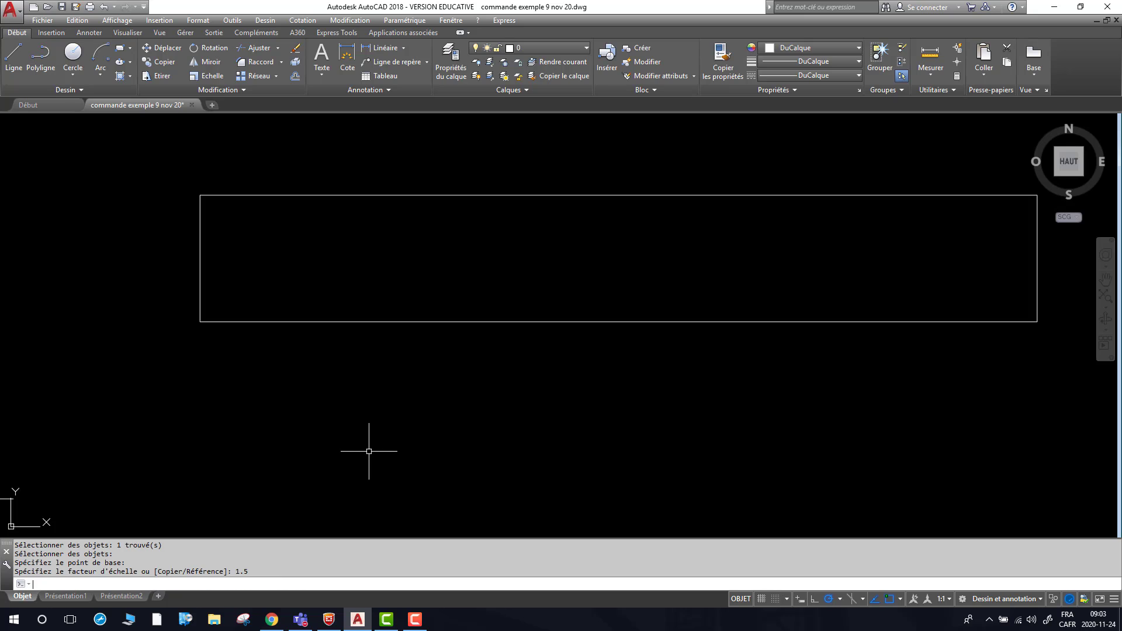
- Scale the rectangle by a factor of 0.5 from a base point just below its lower edge
middle_drag(450, 358, 435, 400)
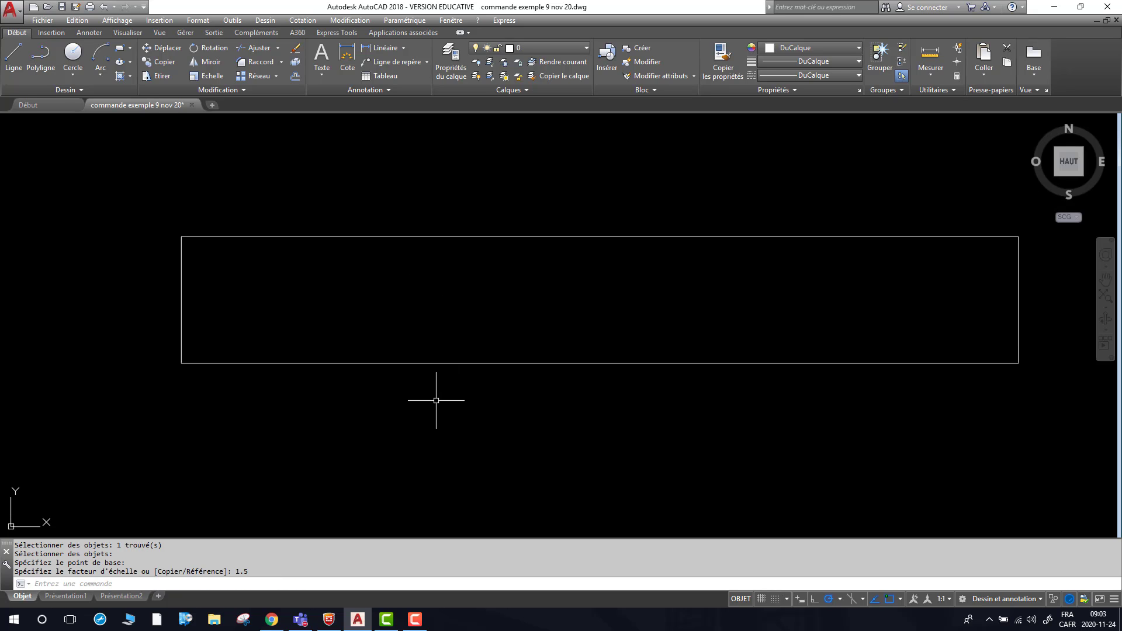
text(eh)
key(Return)
click(137, 214)
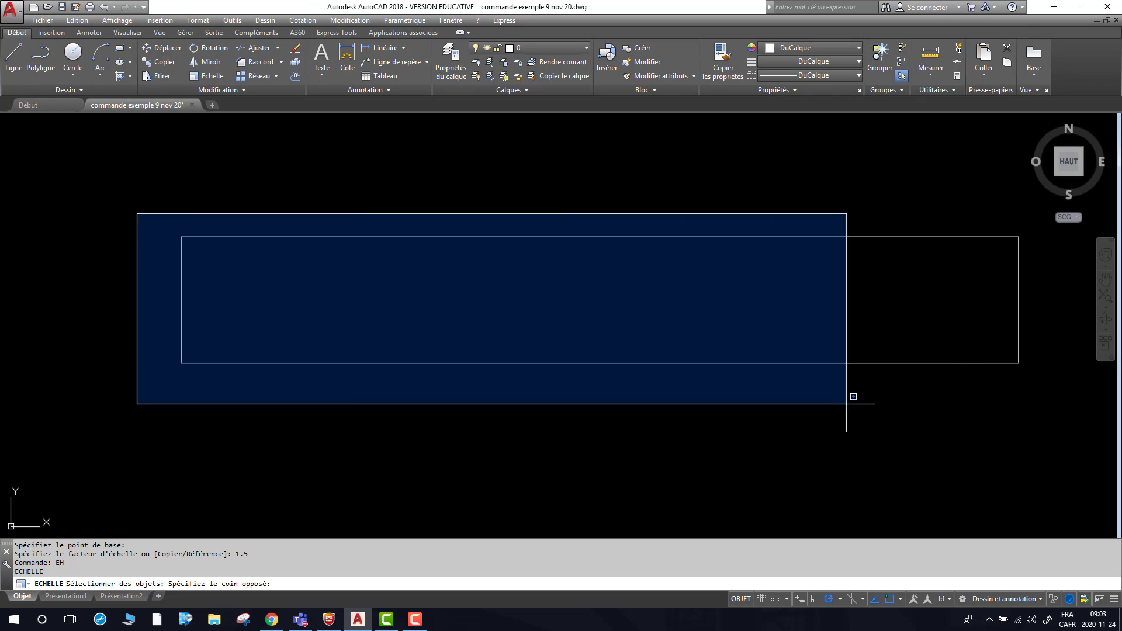
click(1018, 407)
key(Return)
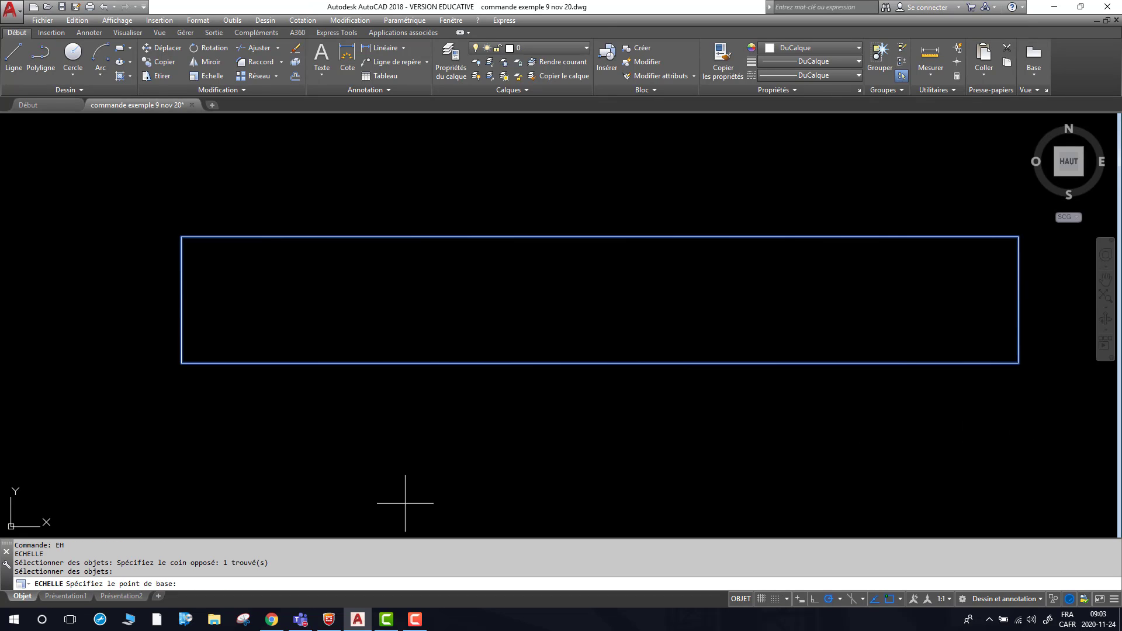
click(282, 429)
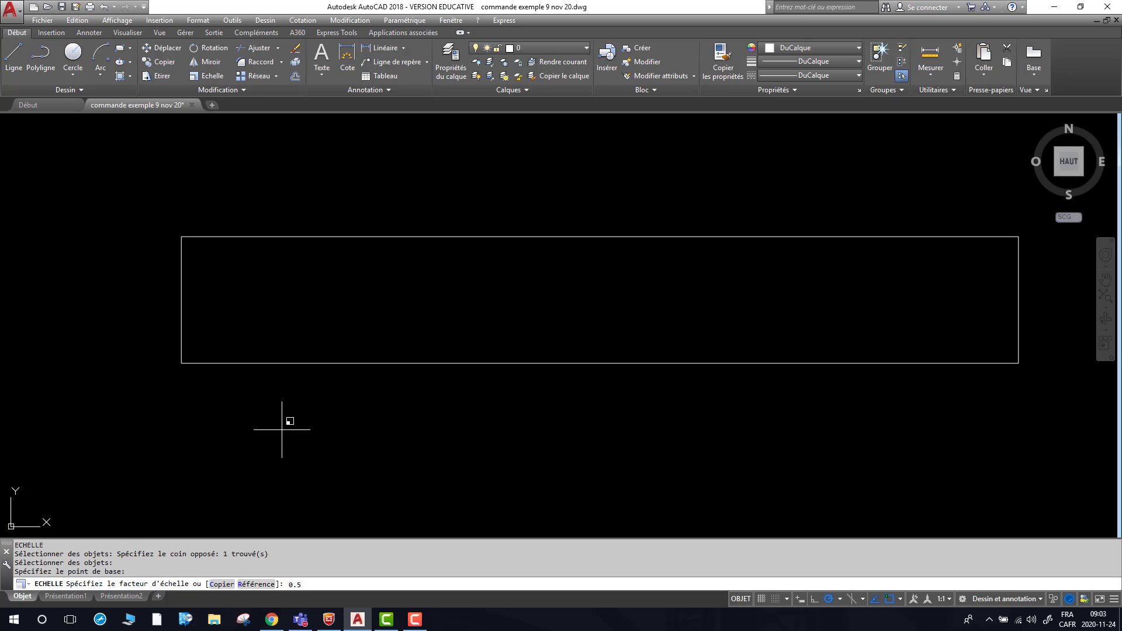
key(Return)
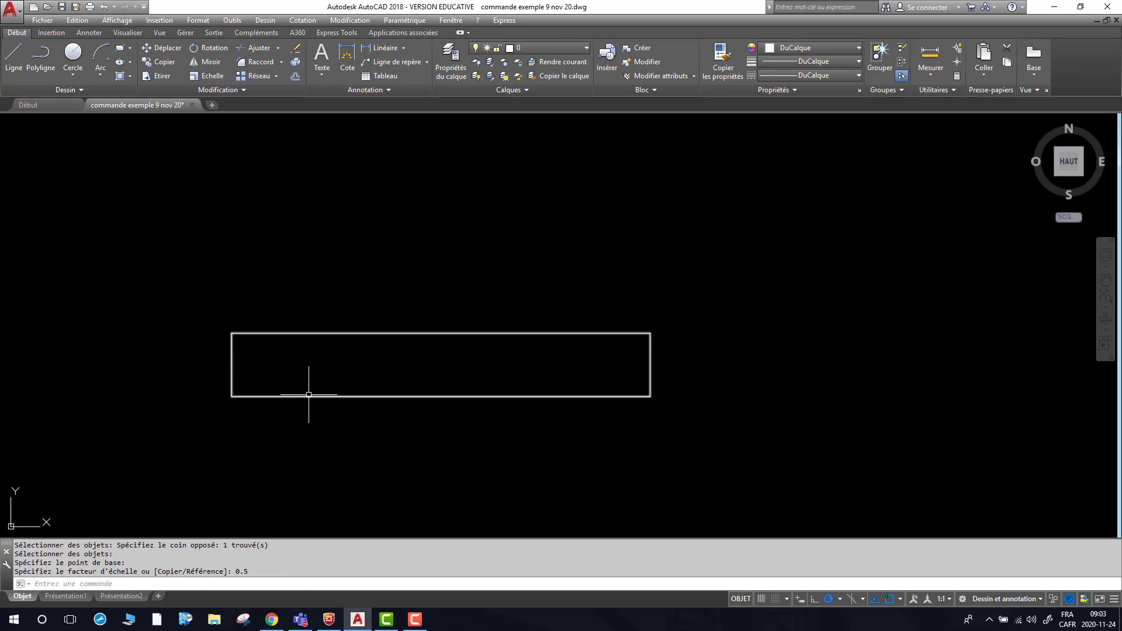
- Scale the rectangle from its lower-left corner with the Reference option, using its left edge as reference length and 5000 as new length
scroll(222, 400, up, 4)
middle_drag(218, 389, 251, 421)
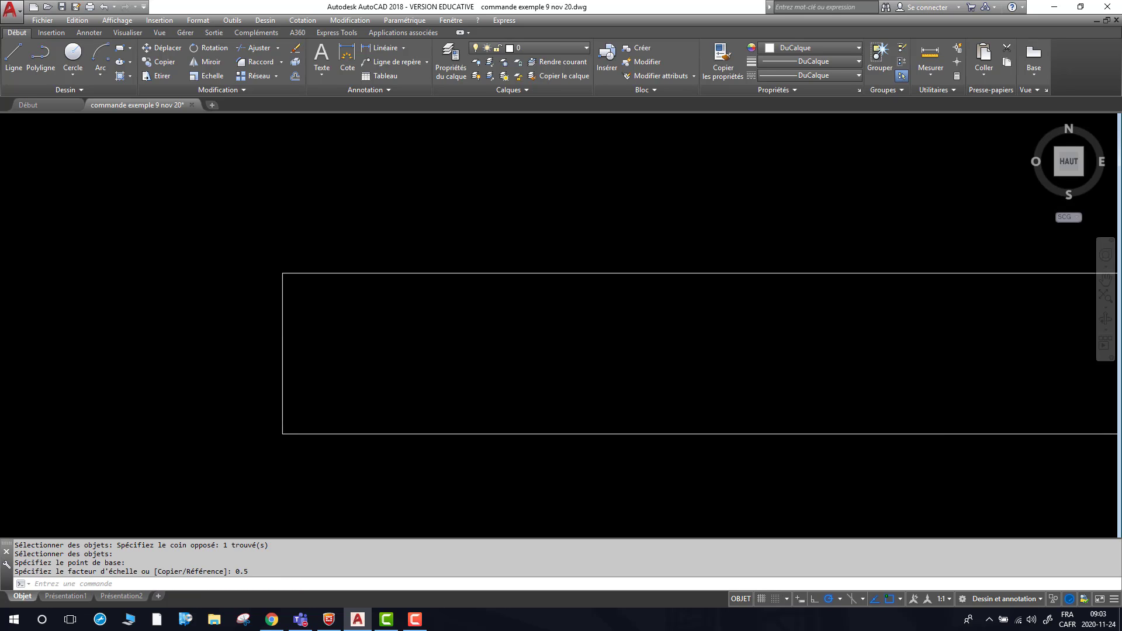
scroll(250, 421, down, 2)
text(eh)
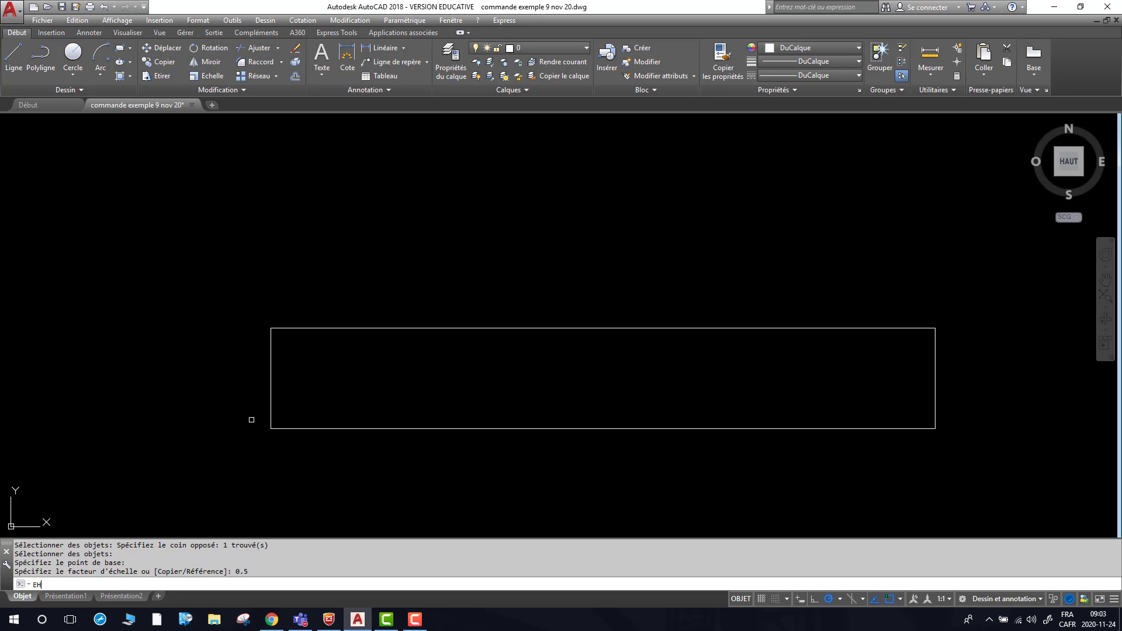
key(Return)
click(228, 291)
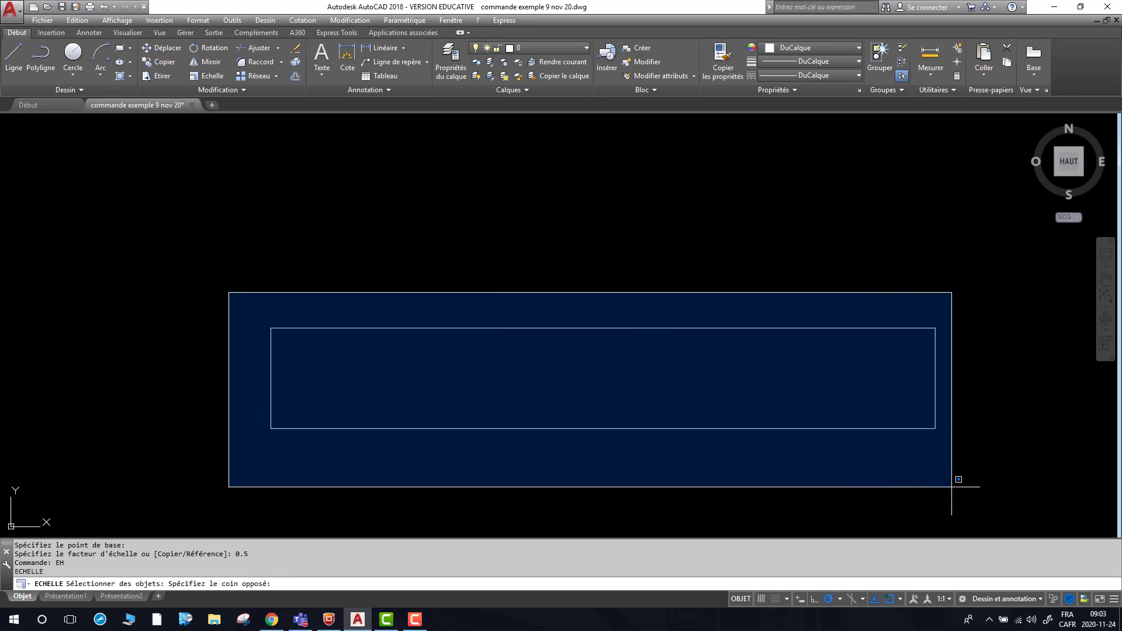
click(1017, 508)
key(Return)
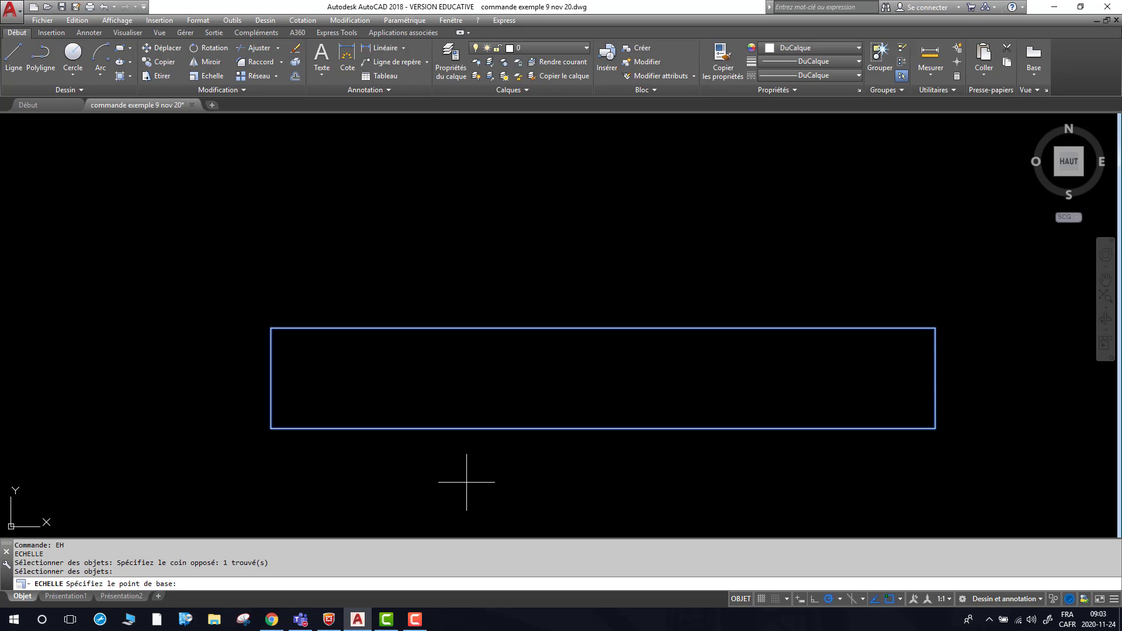
click(270, 429)
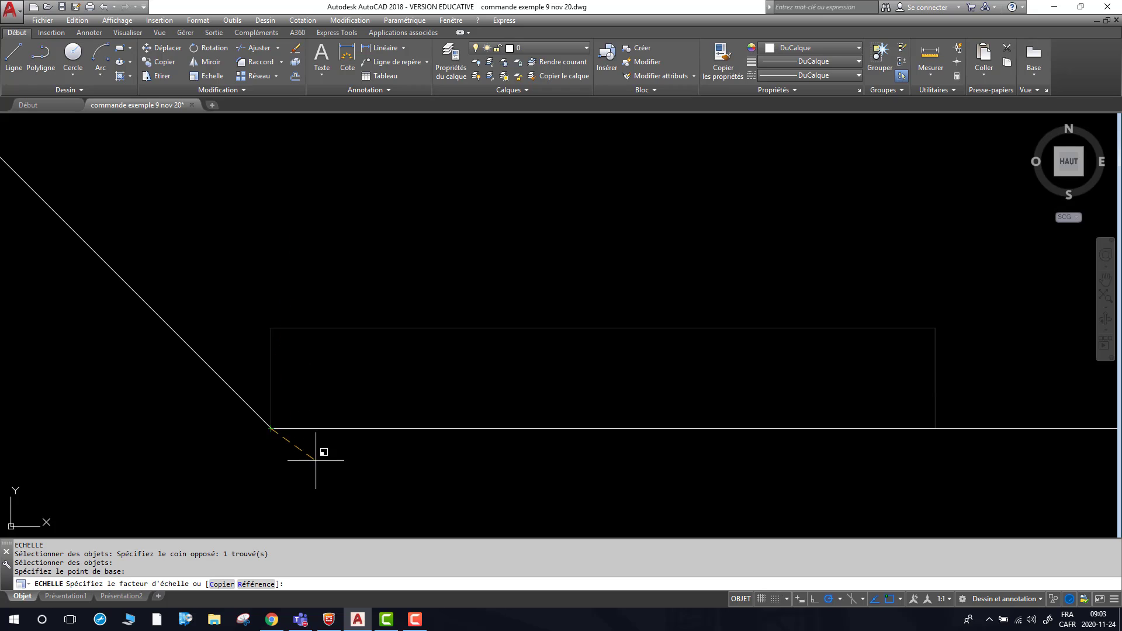
click(256, 585)
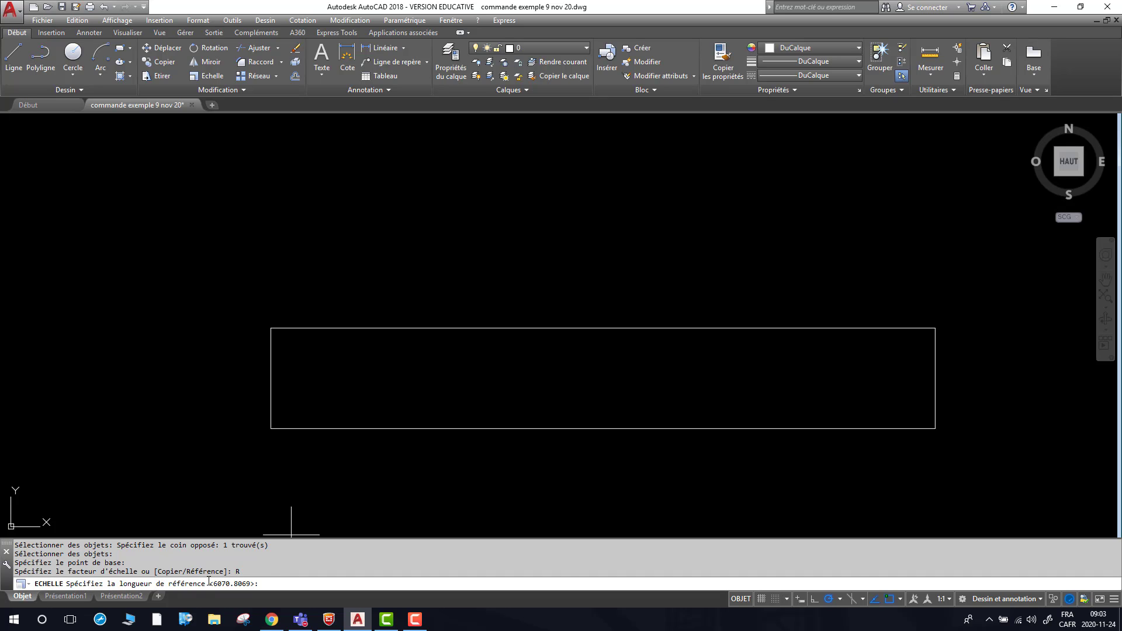
click(271, 428)
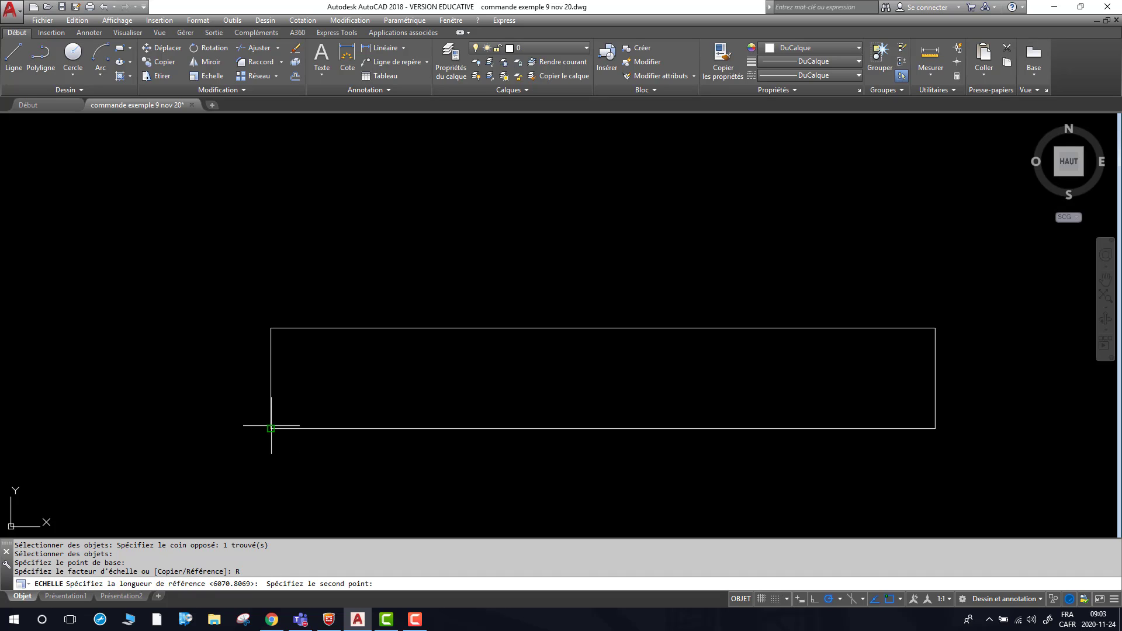
click(271, 328)
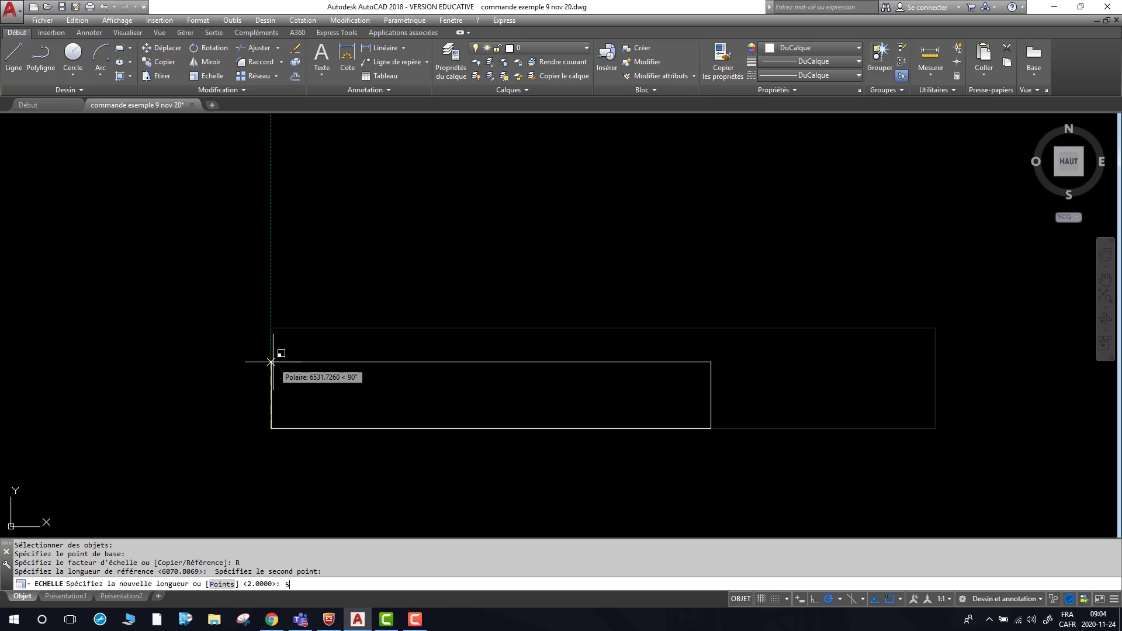
text(000)
key(Return)
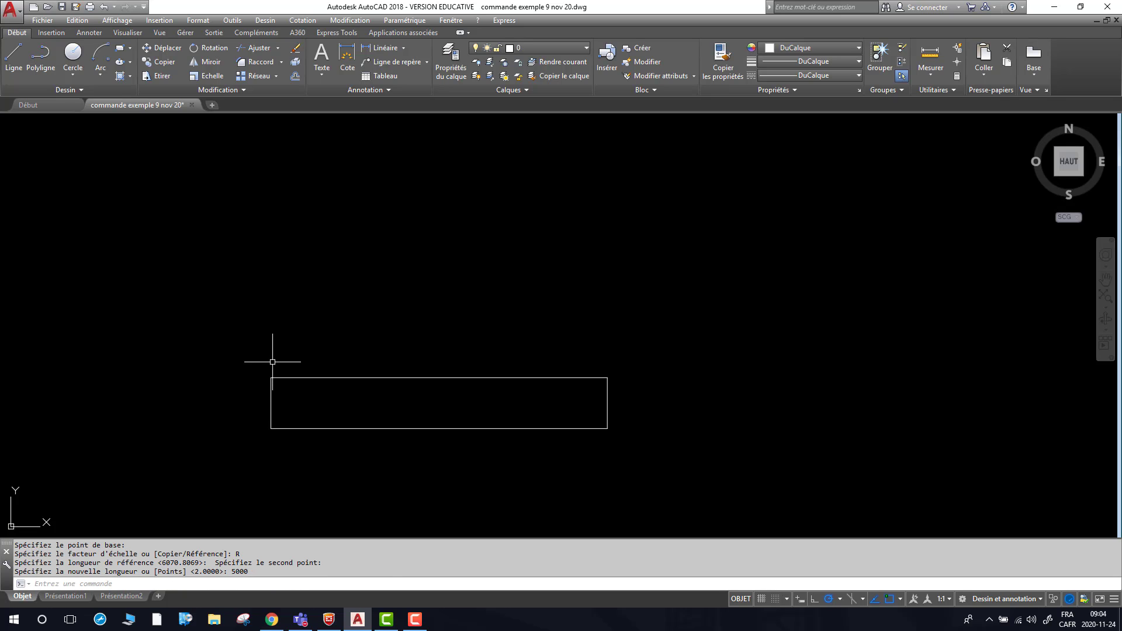